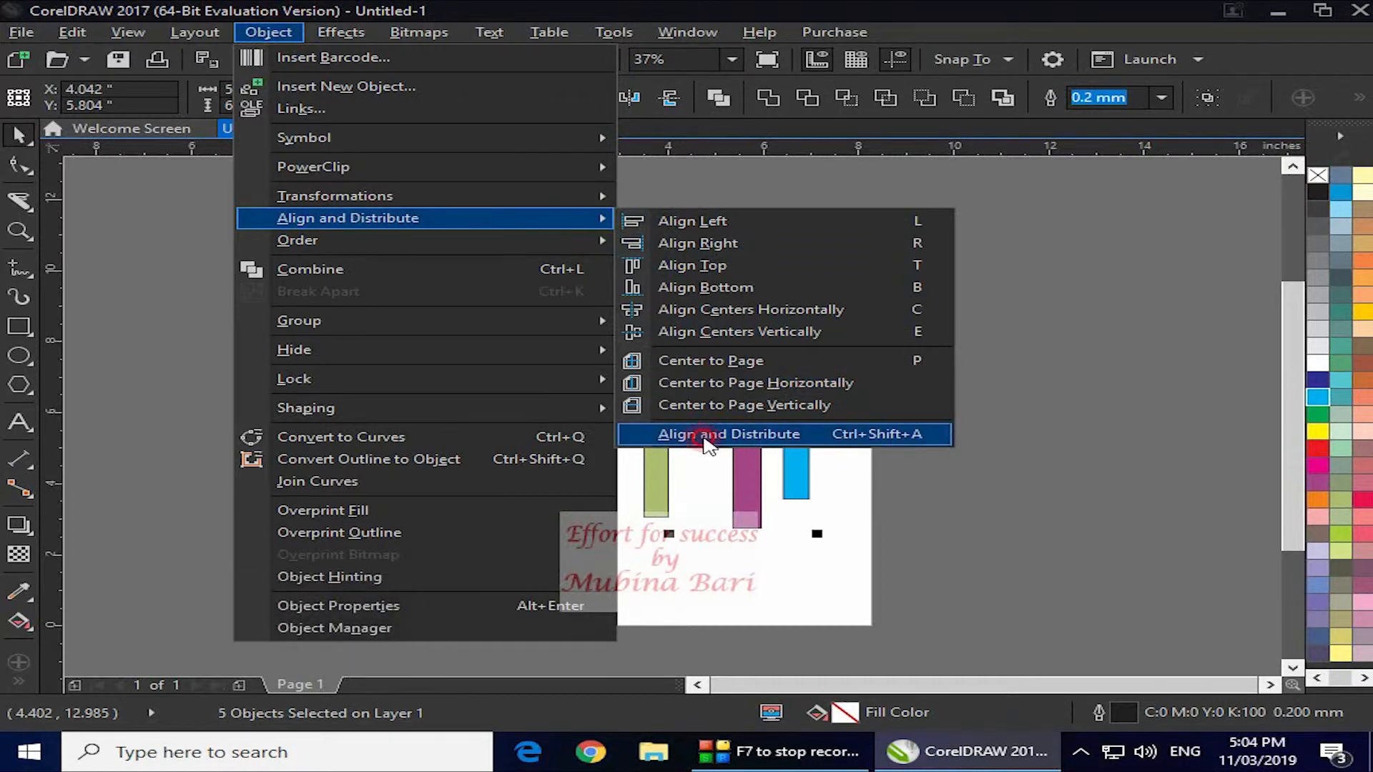
Step: Open the Align and Distribute options for the five selected coloured bars
click(711, 434)
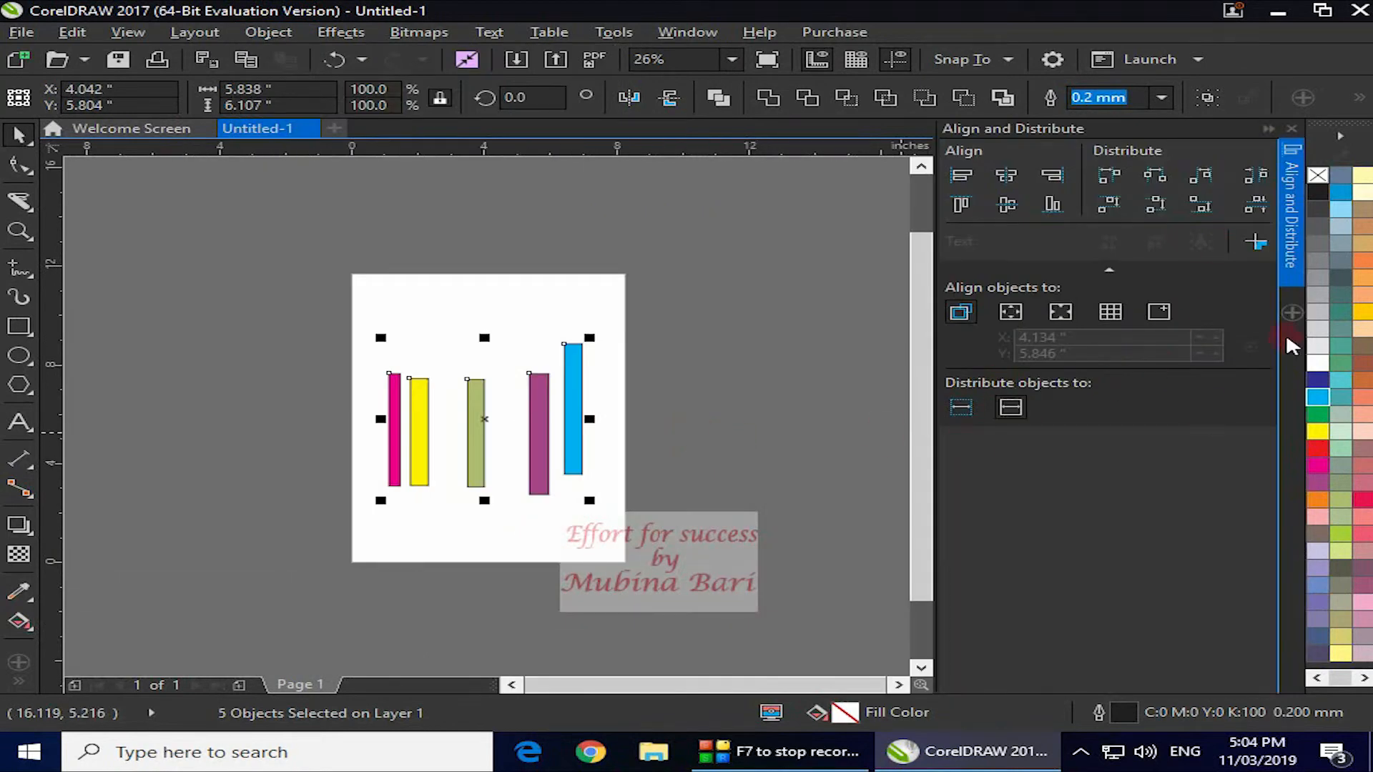
click(1288, 130)
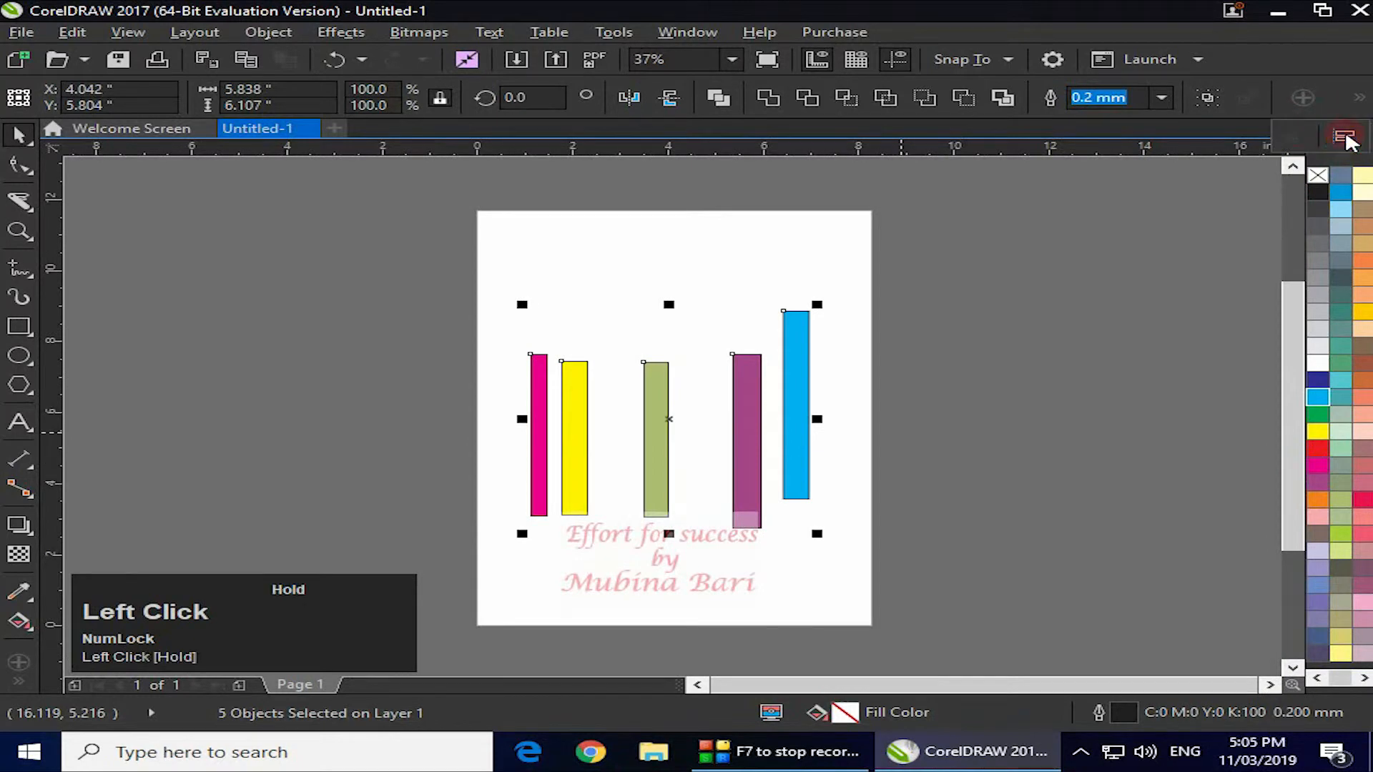
click(1341, 137)
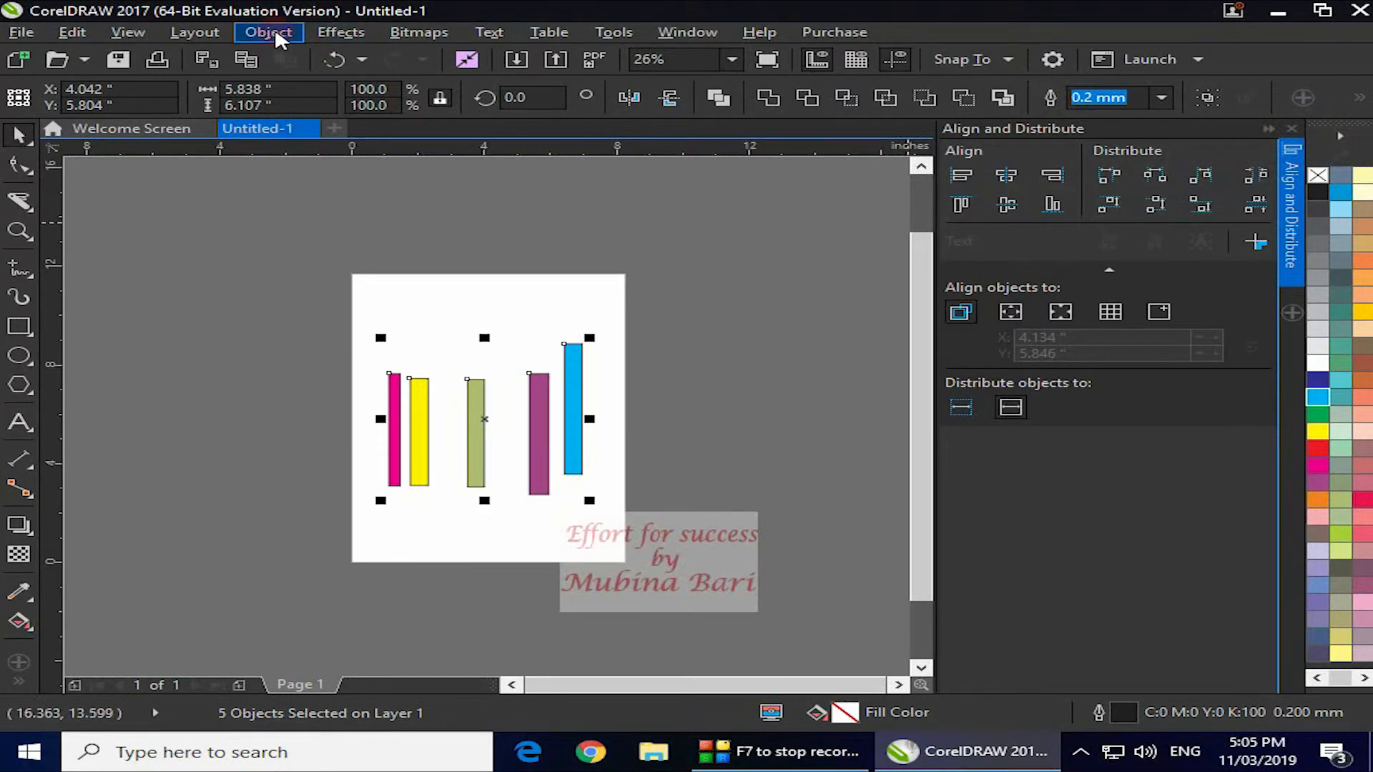
key(ctrl+z)
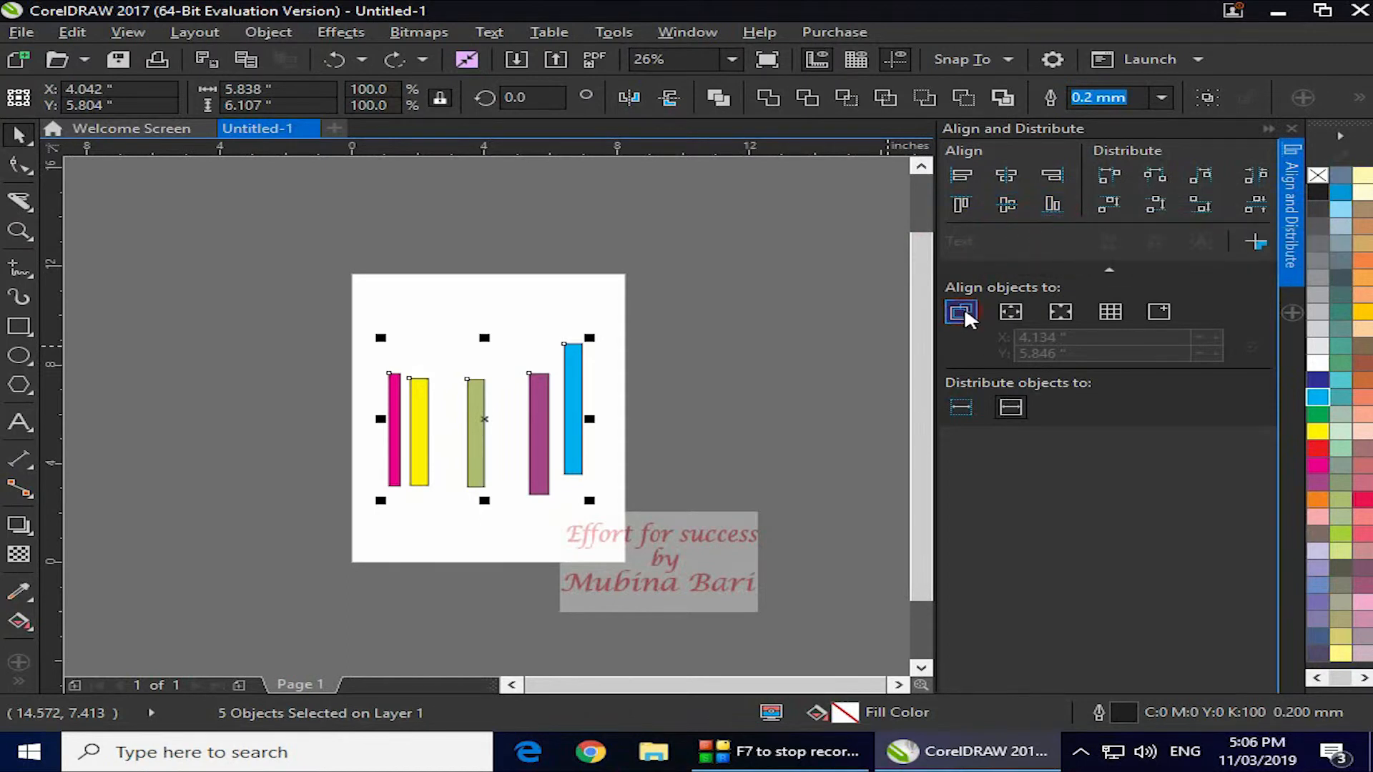
Step: Examine the alignment references page edge, page center, grid and specified point, keeping Active objects as the reference
click(1070, 309)
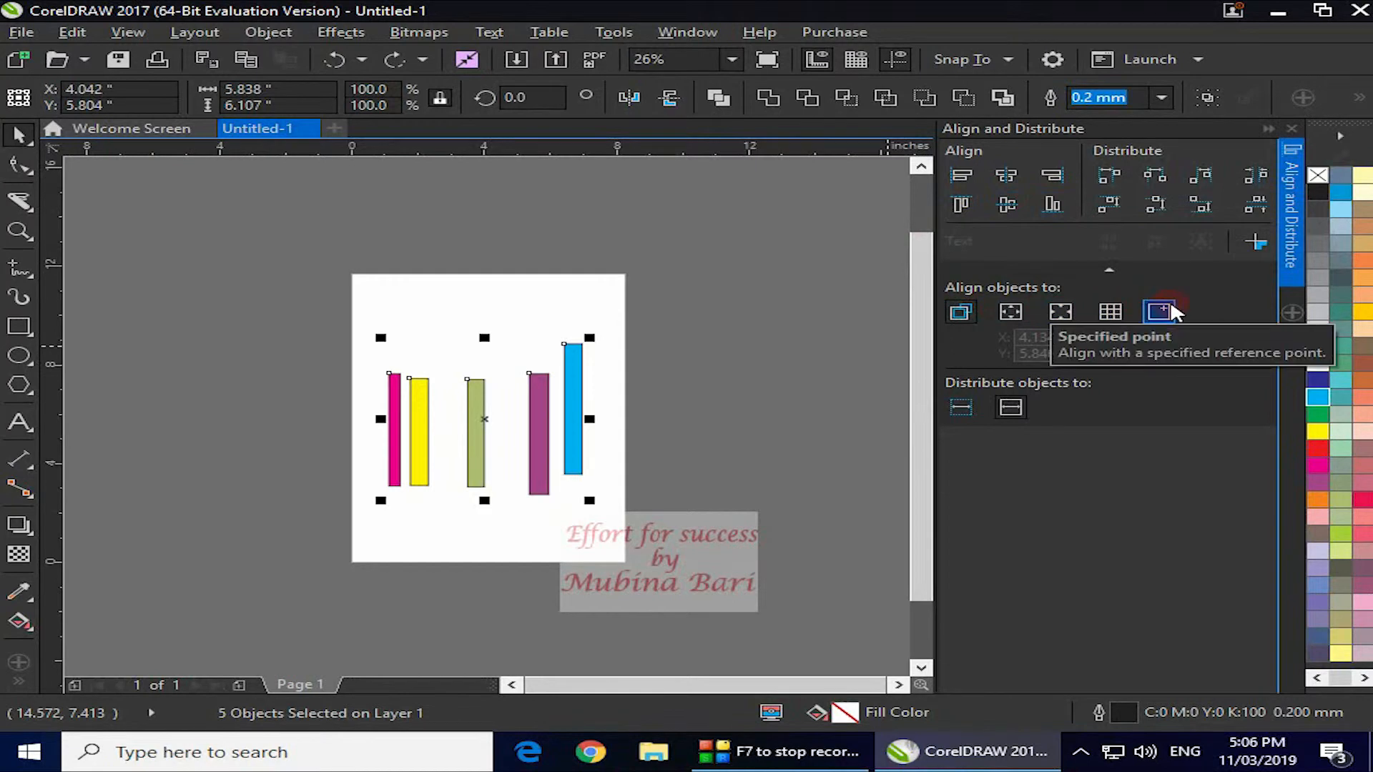
click(962, 311)
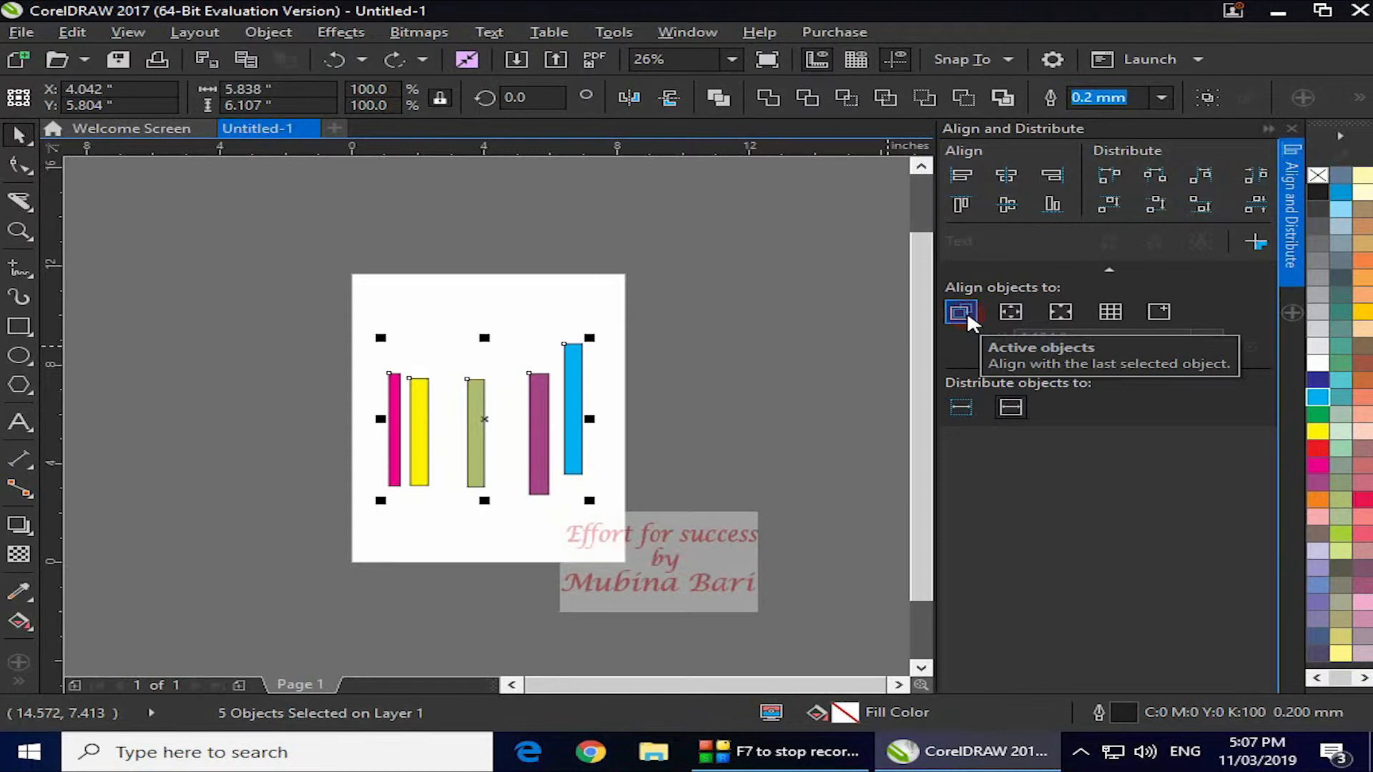
click(1050, 315)
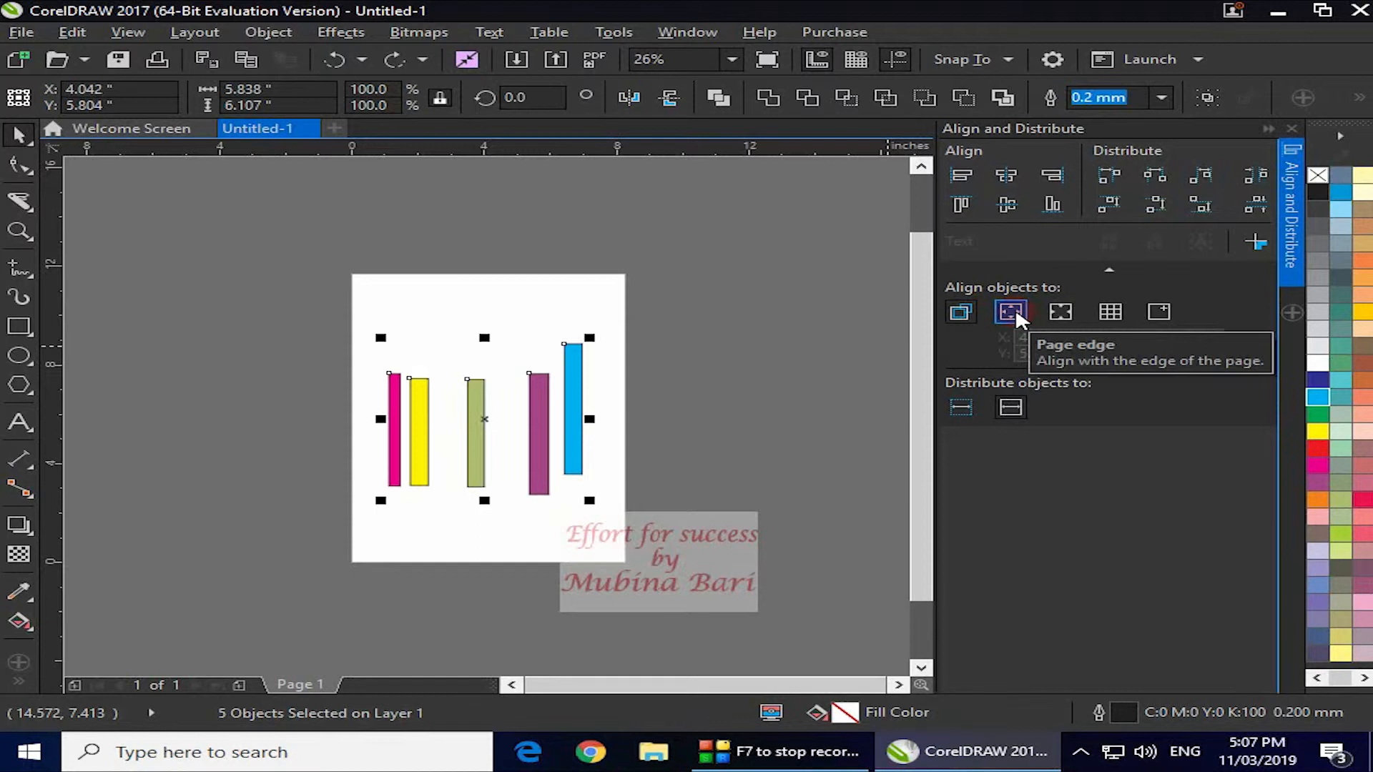
click(1058, 314)
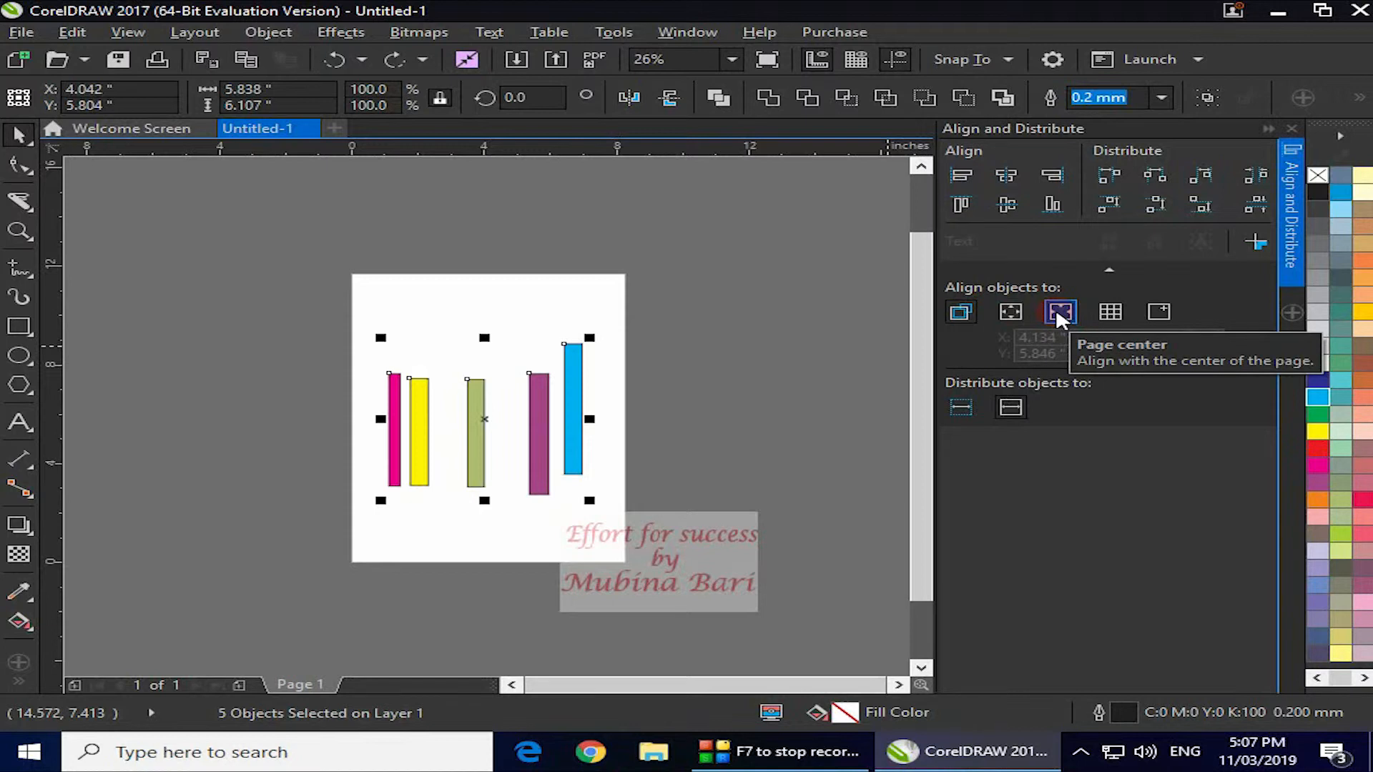
click(1112, 314)
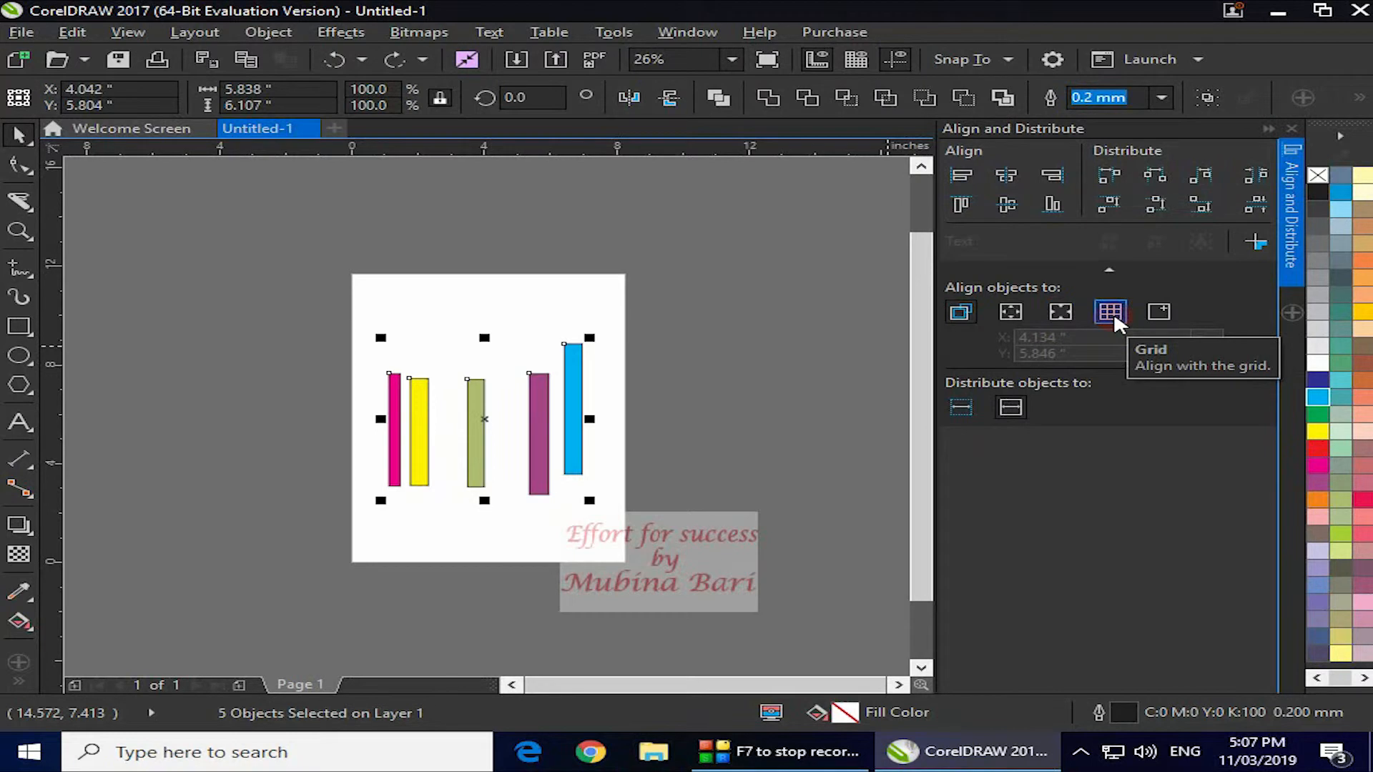
click(1157, 312)
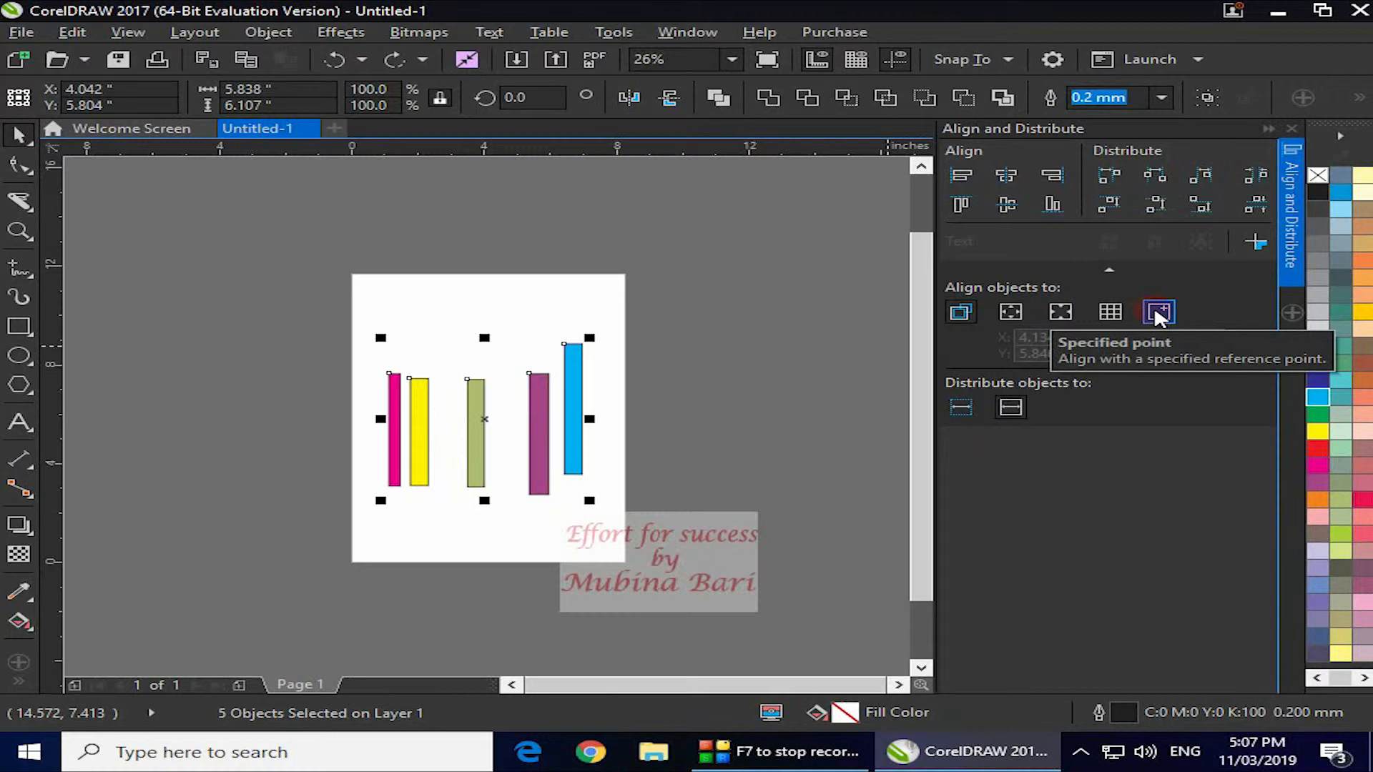
click(959, 313)
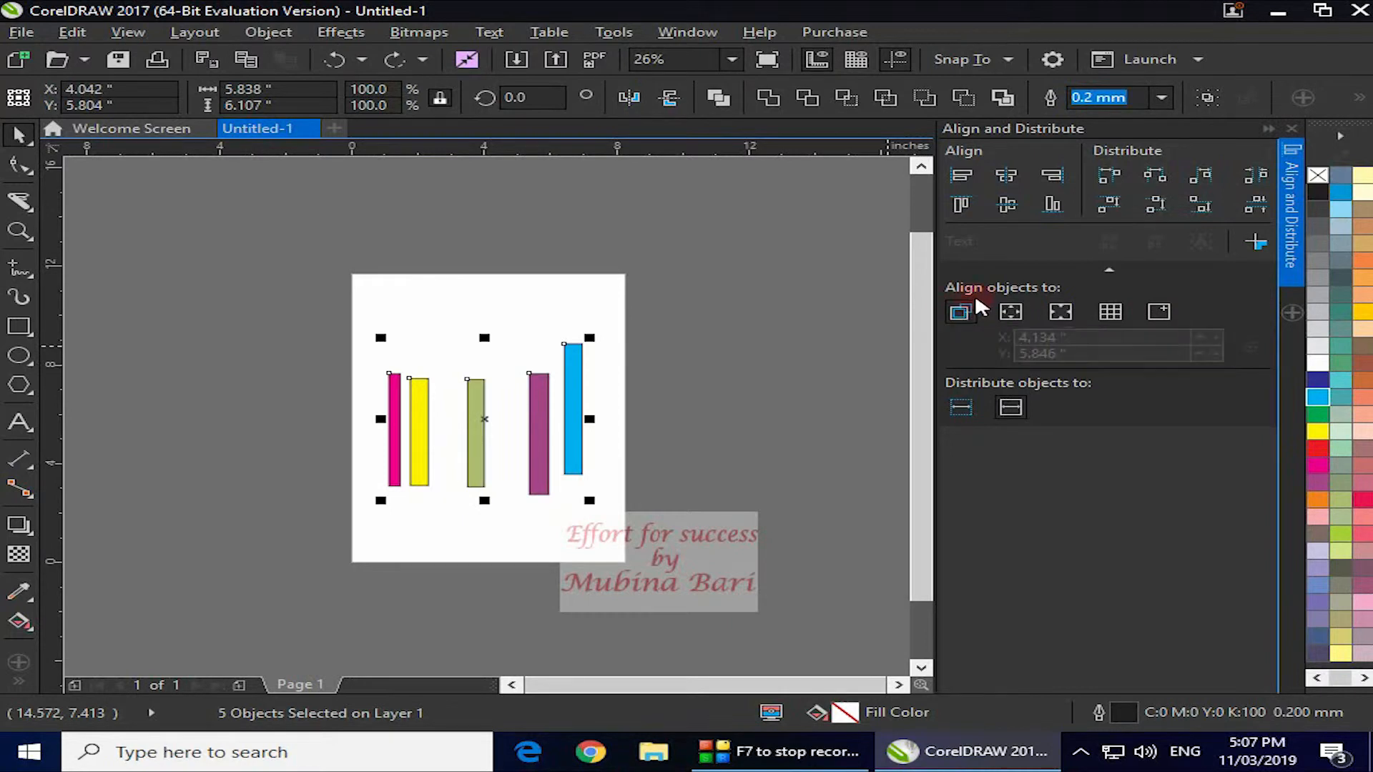
Step: Try top, vertical-center and bottom alignment of the five bars against the active object, and undo it
click(961, 206)
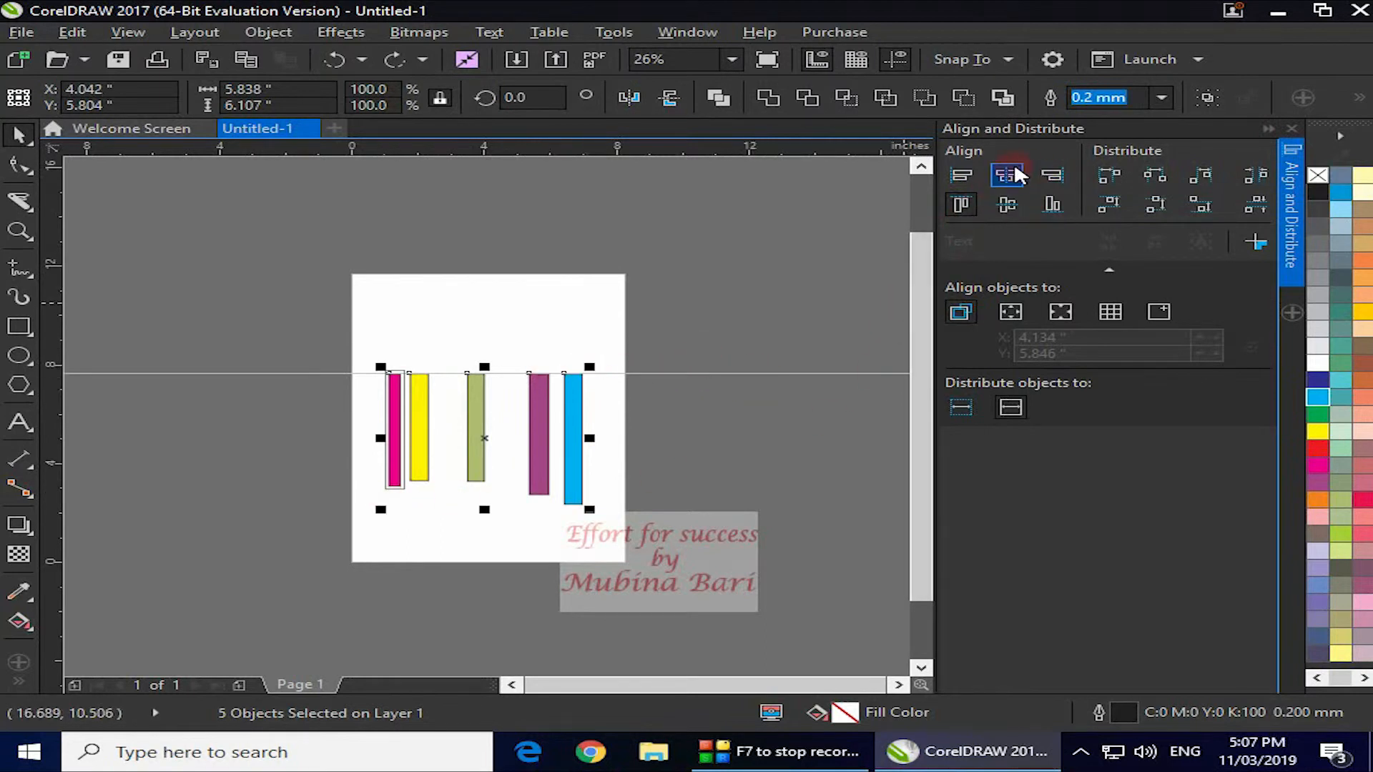
click(1011, 201)
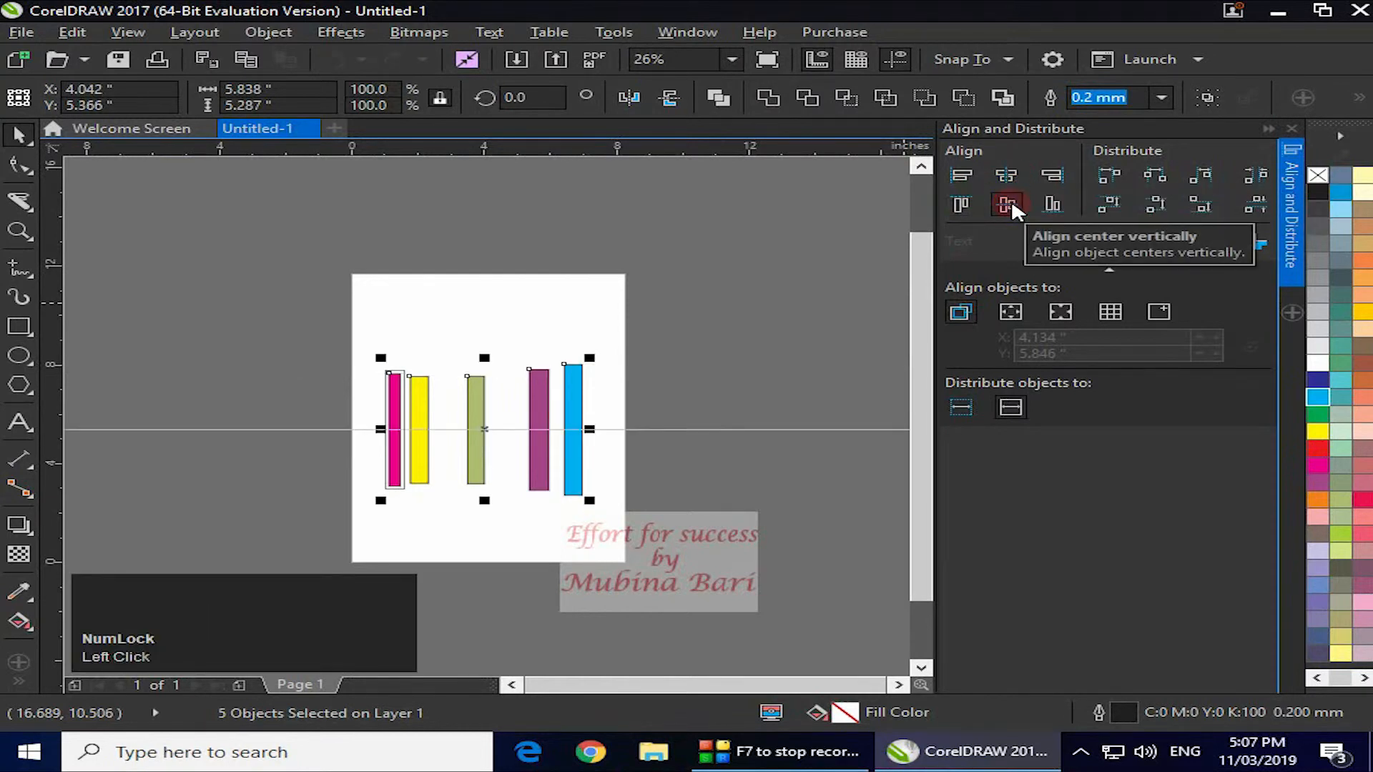
click(1055, 203)
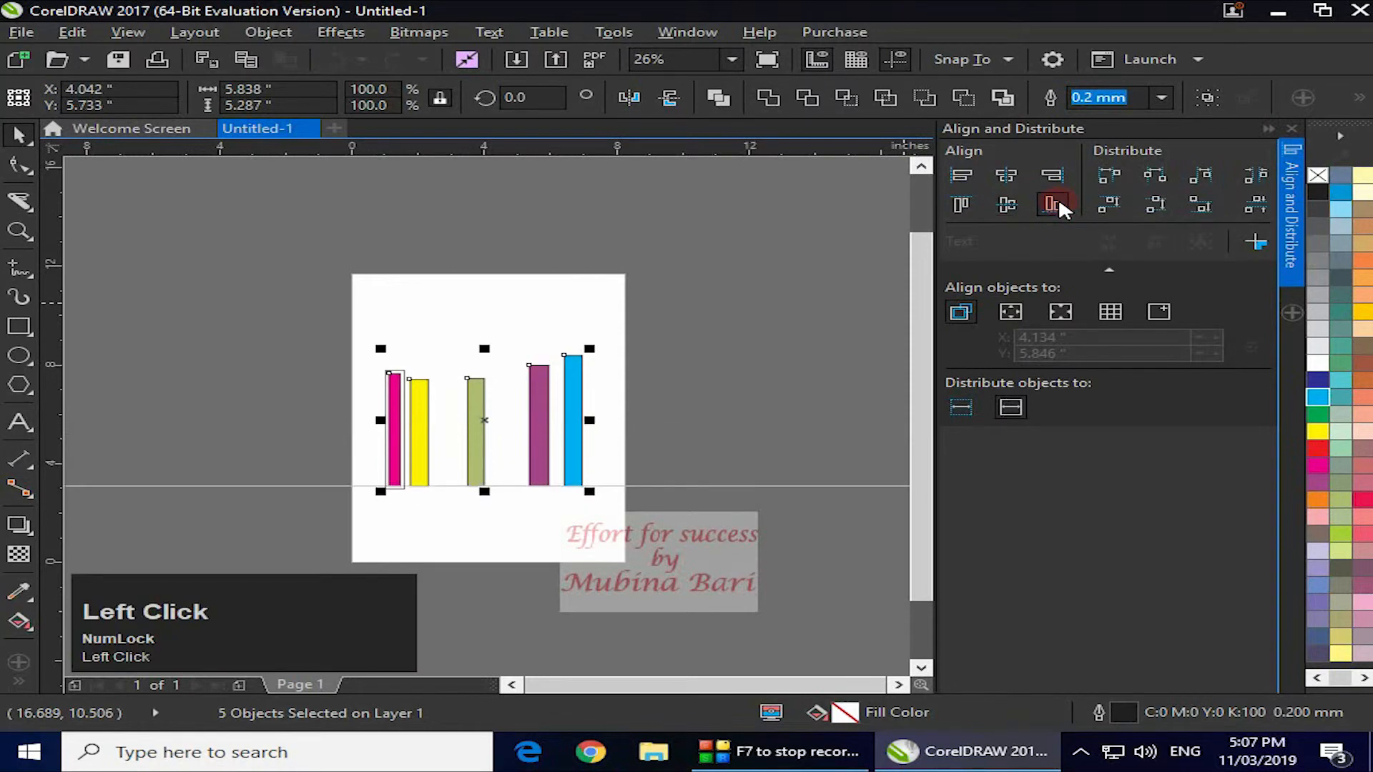
key(ctrl)
key(ctrl+z)
click(821, 320)
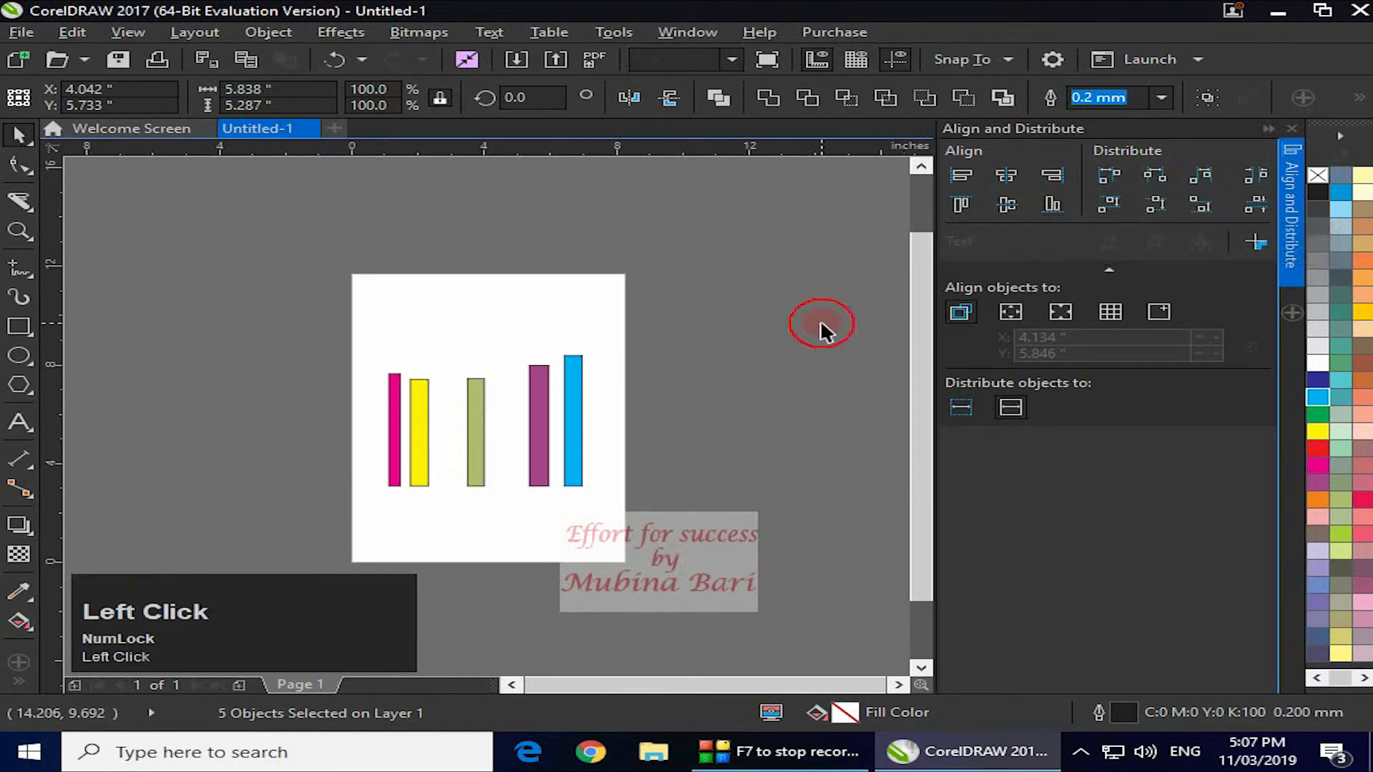
key(ctrl+z)
Step: Select all five bars and set the page edge as their alignment reference
drag(353, 328, 633, 521)
click(1009, 313)
click(1018, 312)
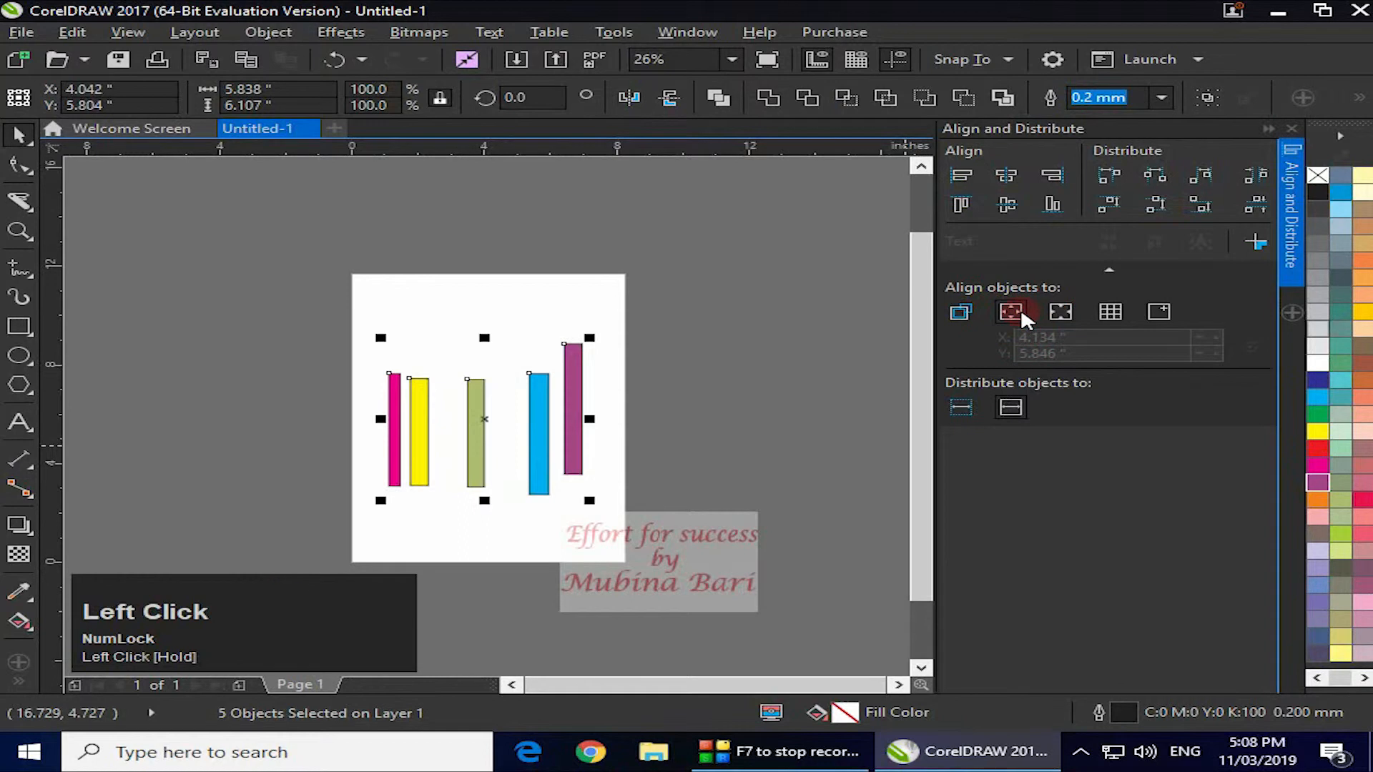
Step: Try aligning the five bars to the page's top edge, vertical center and bottom edge
click(962, 205)
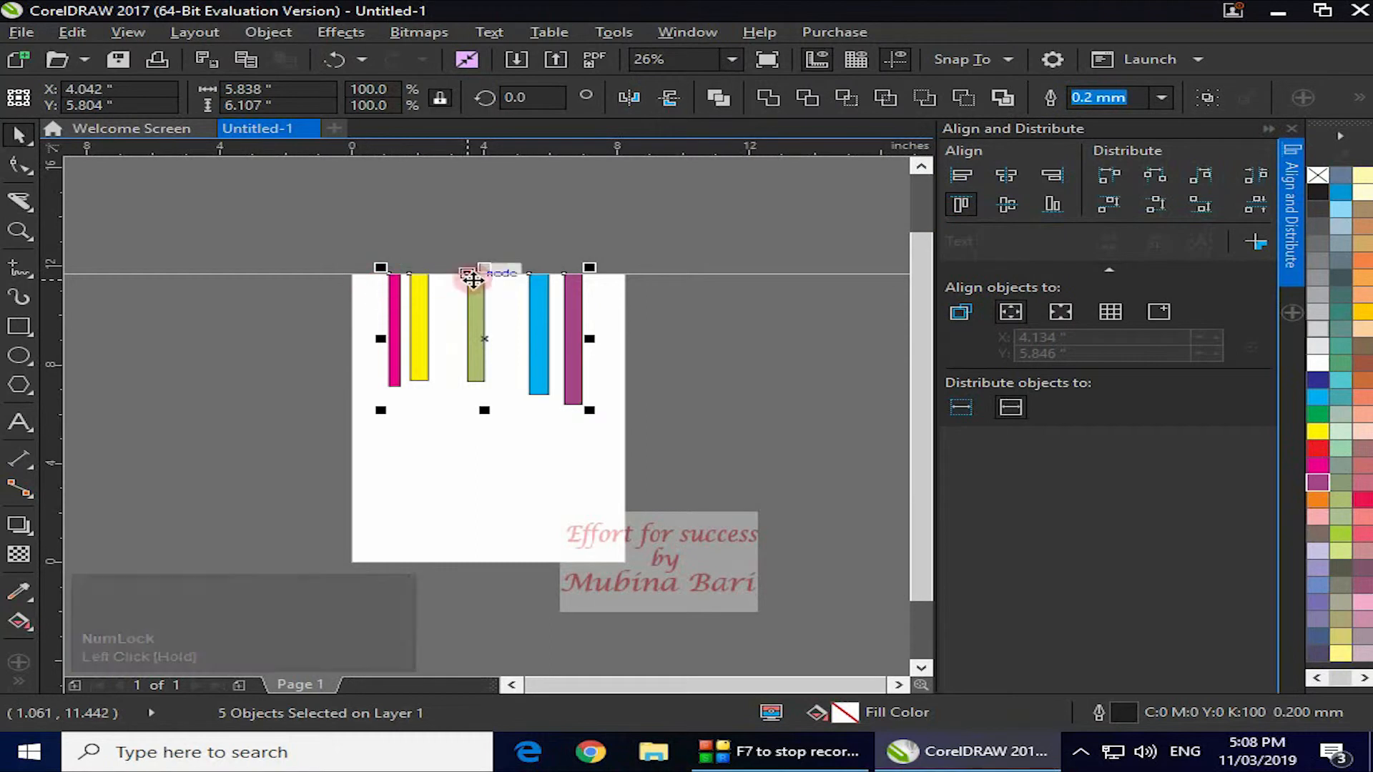
click(1010, 205)
click(962, 203)
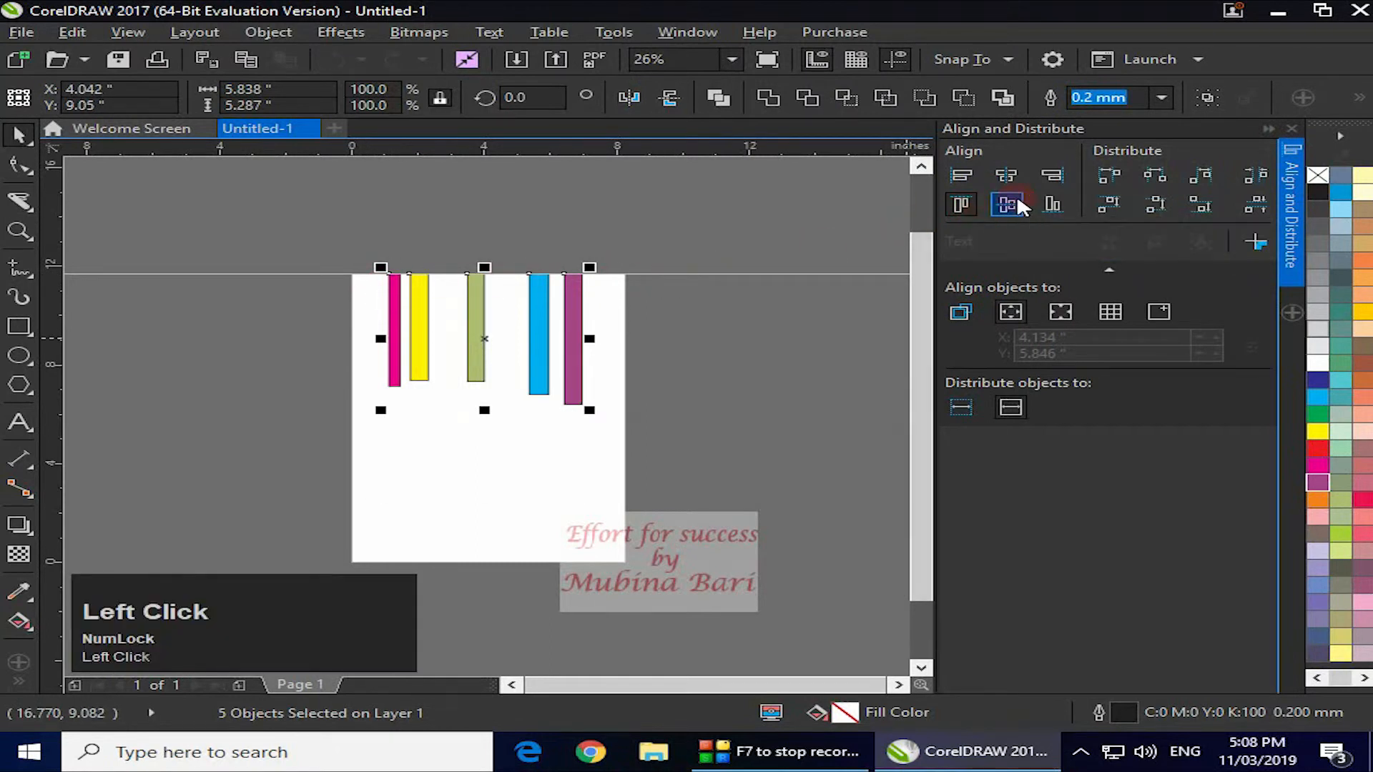
click(1017, 200)
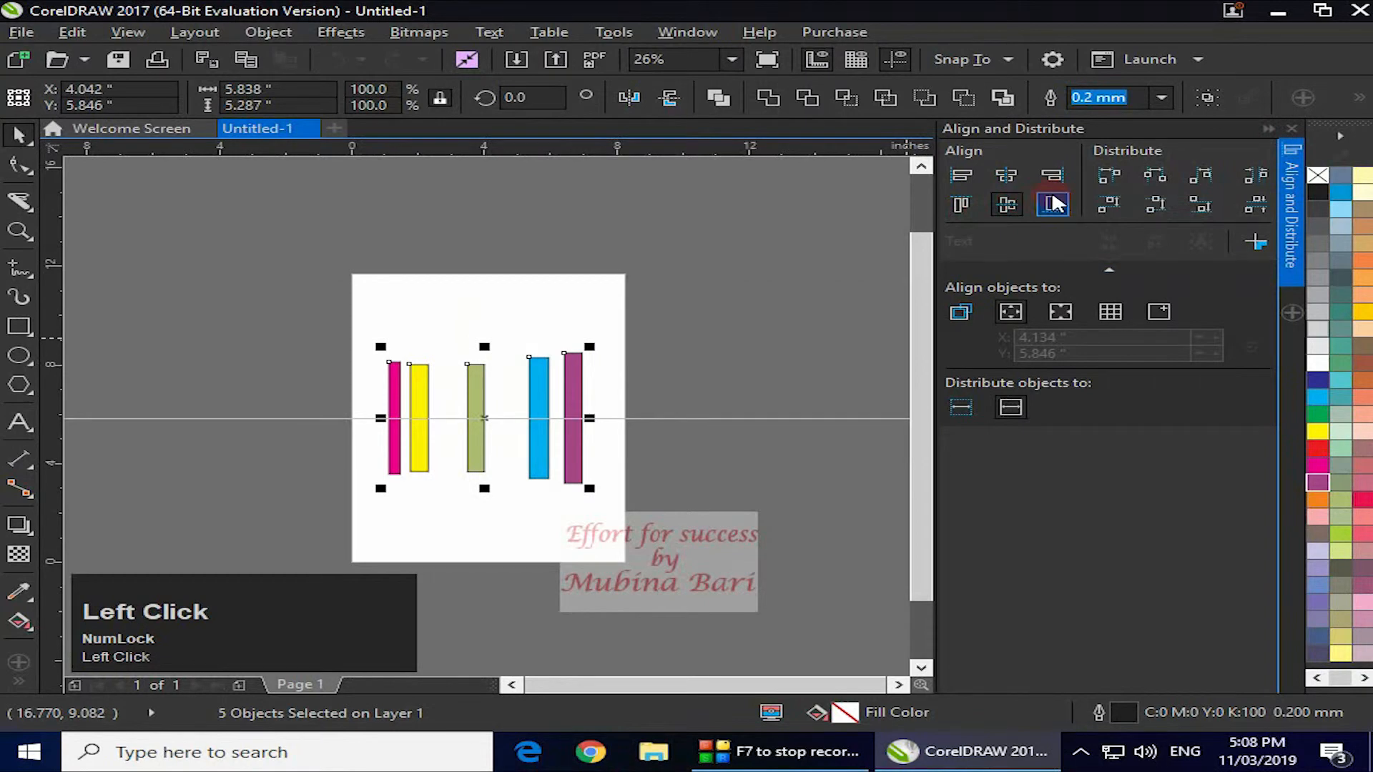
click(1053, 206)
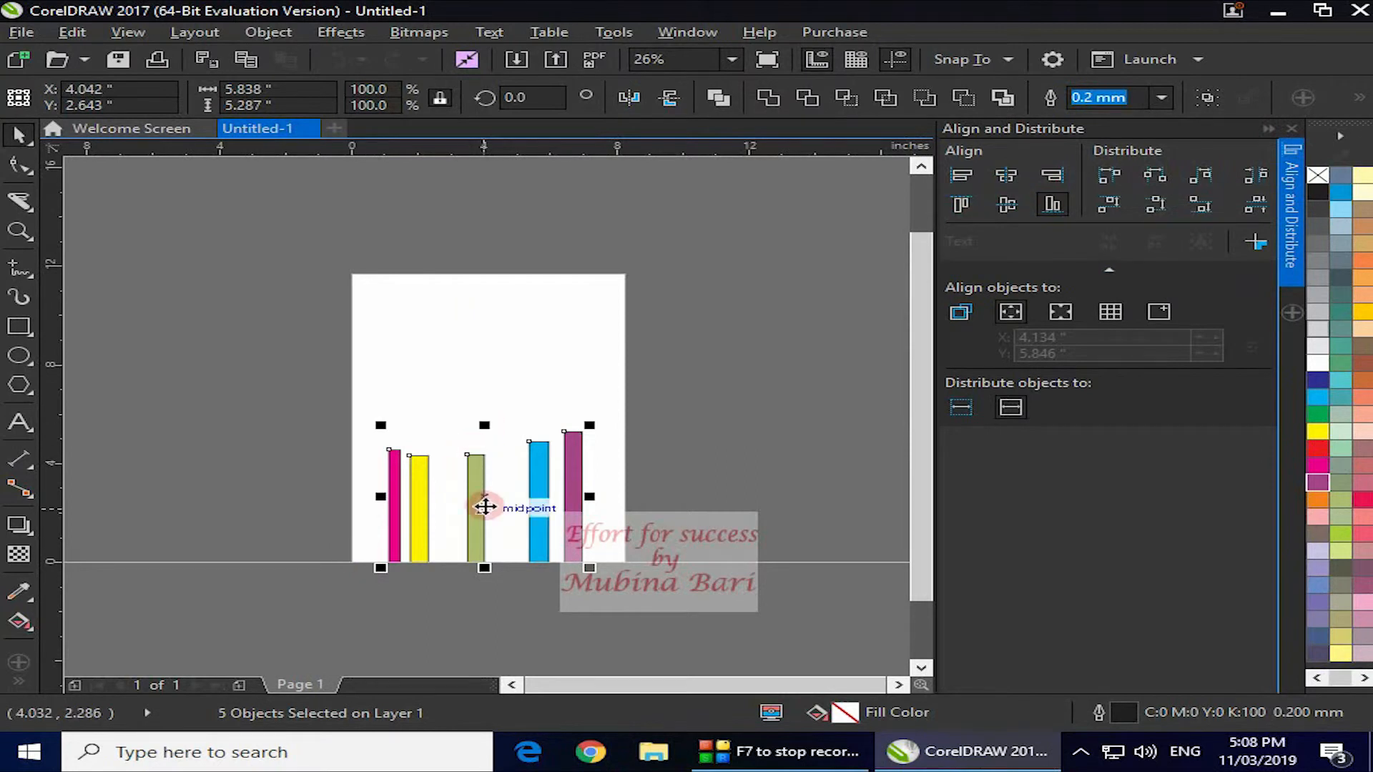
Step: Rotate the five bars to about 270.8° so they lie nearly horizontal, and move them up toward the middle of the page
click(485, 498)
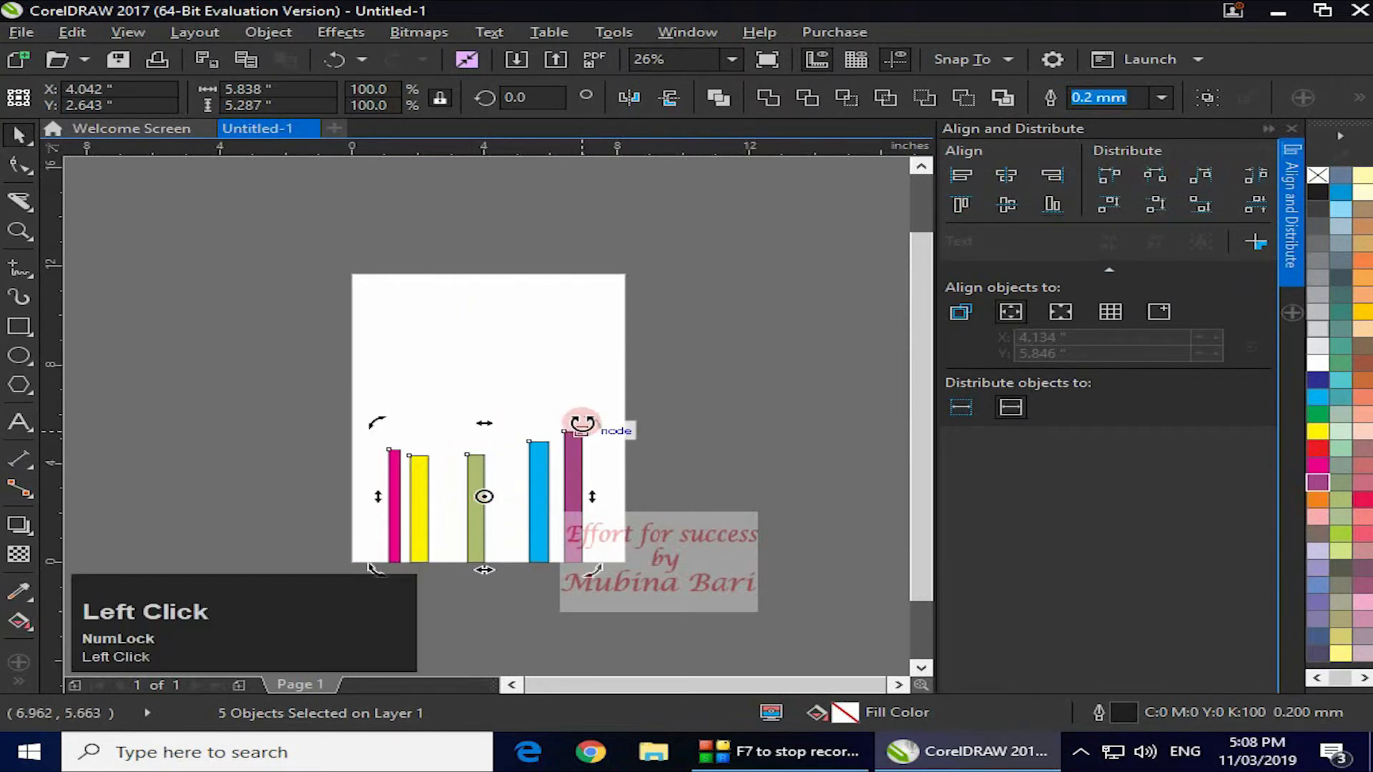
drag(598, 424, 595, 587)
drag(480, 493, 491, 425)
click(690, 489)
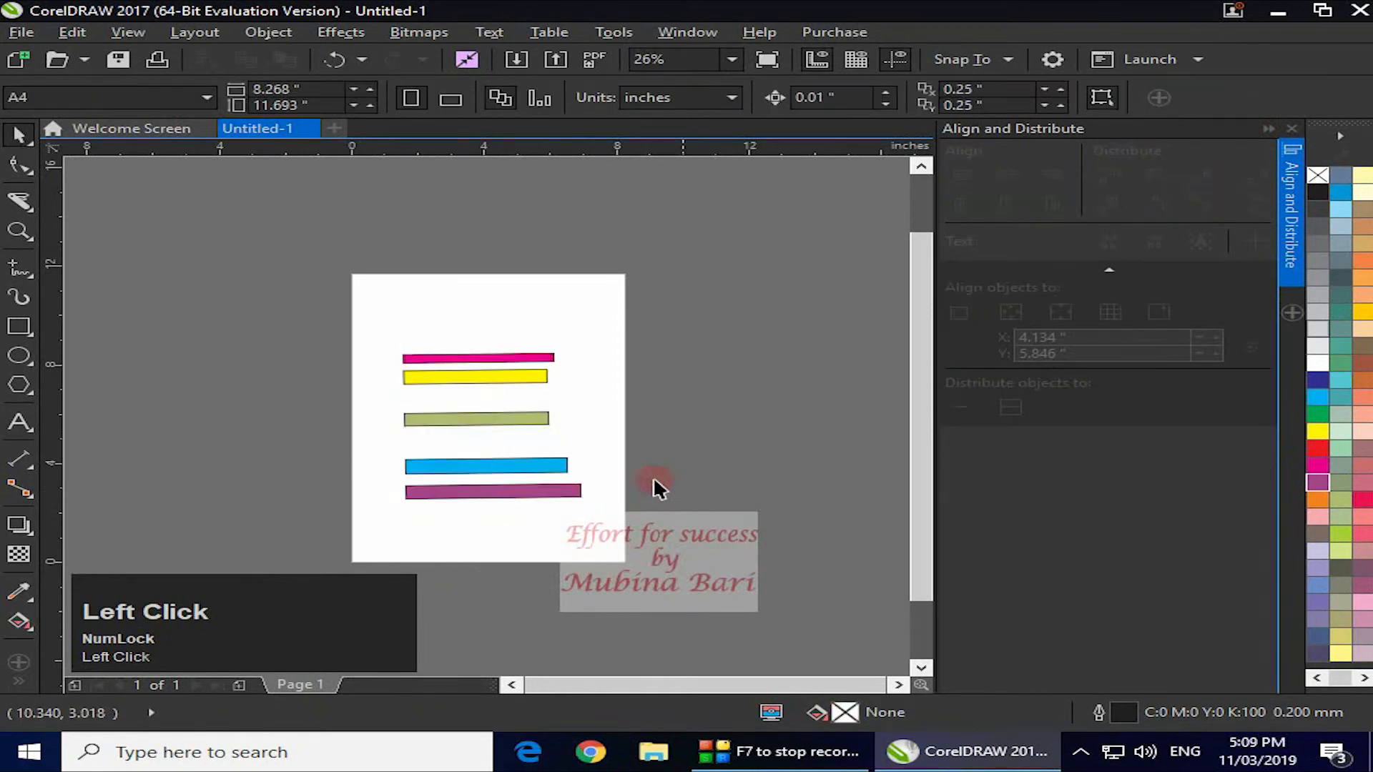
Step: Select the five horizontal bars and try page-edge alignment to the left, the right and the horizontal center
click(494, 466)
drag(370, 313, 576, 546)
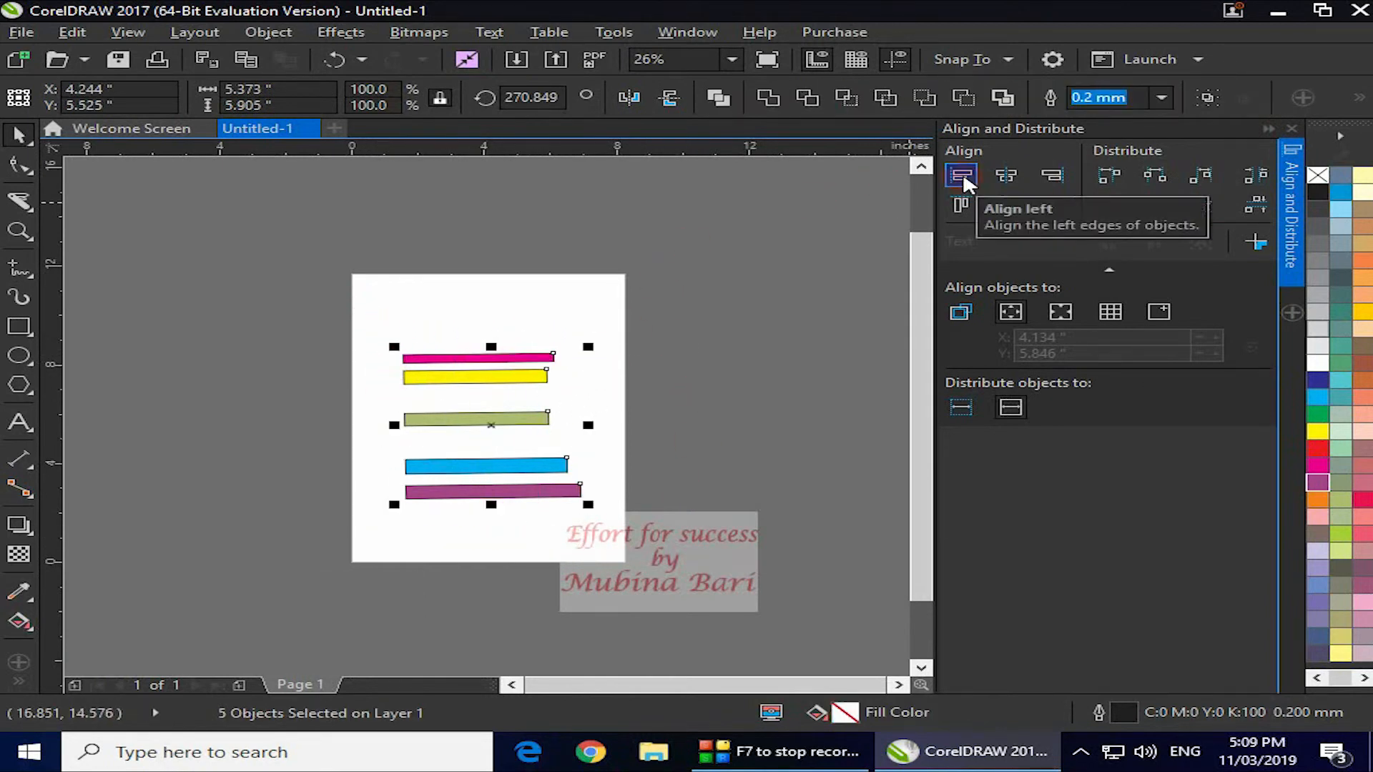
click(1011, 314)
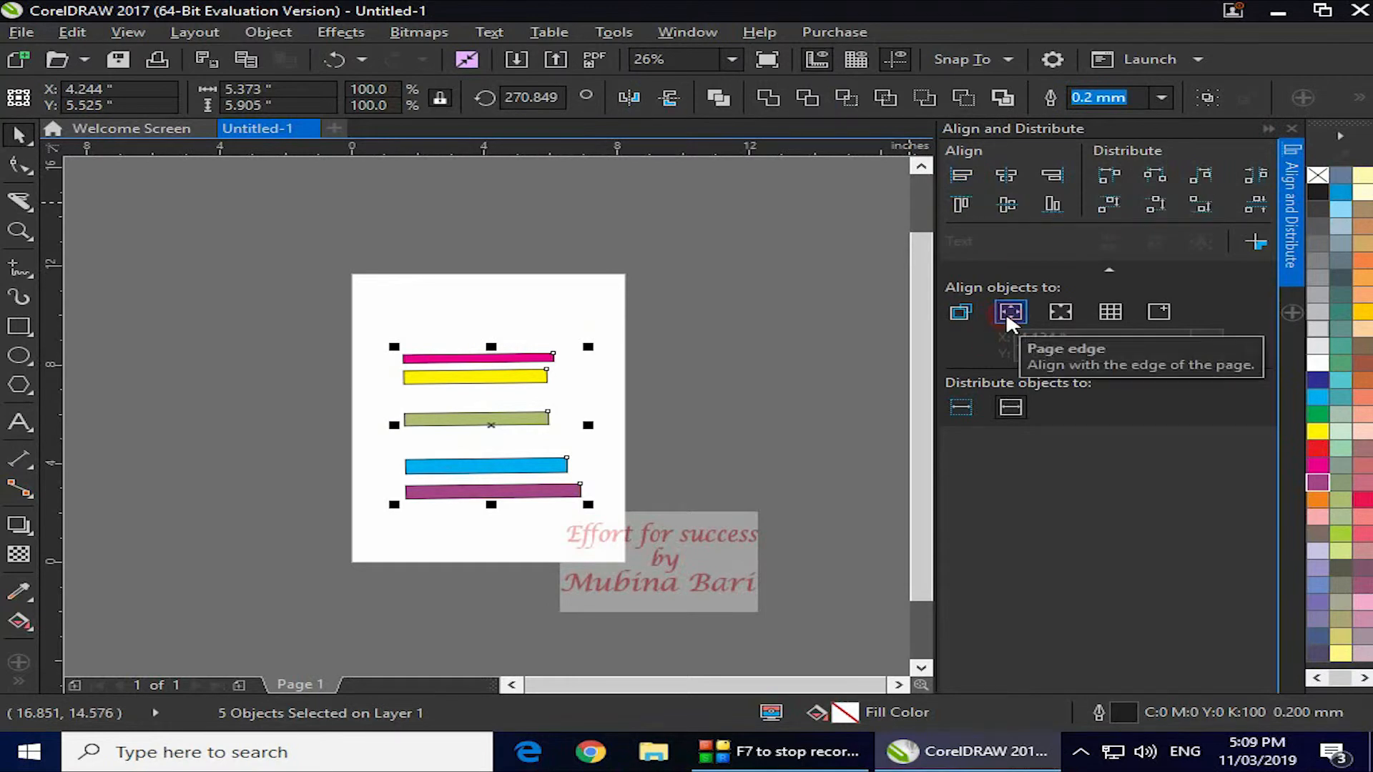
click(960, 177)
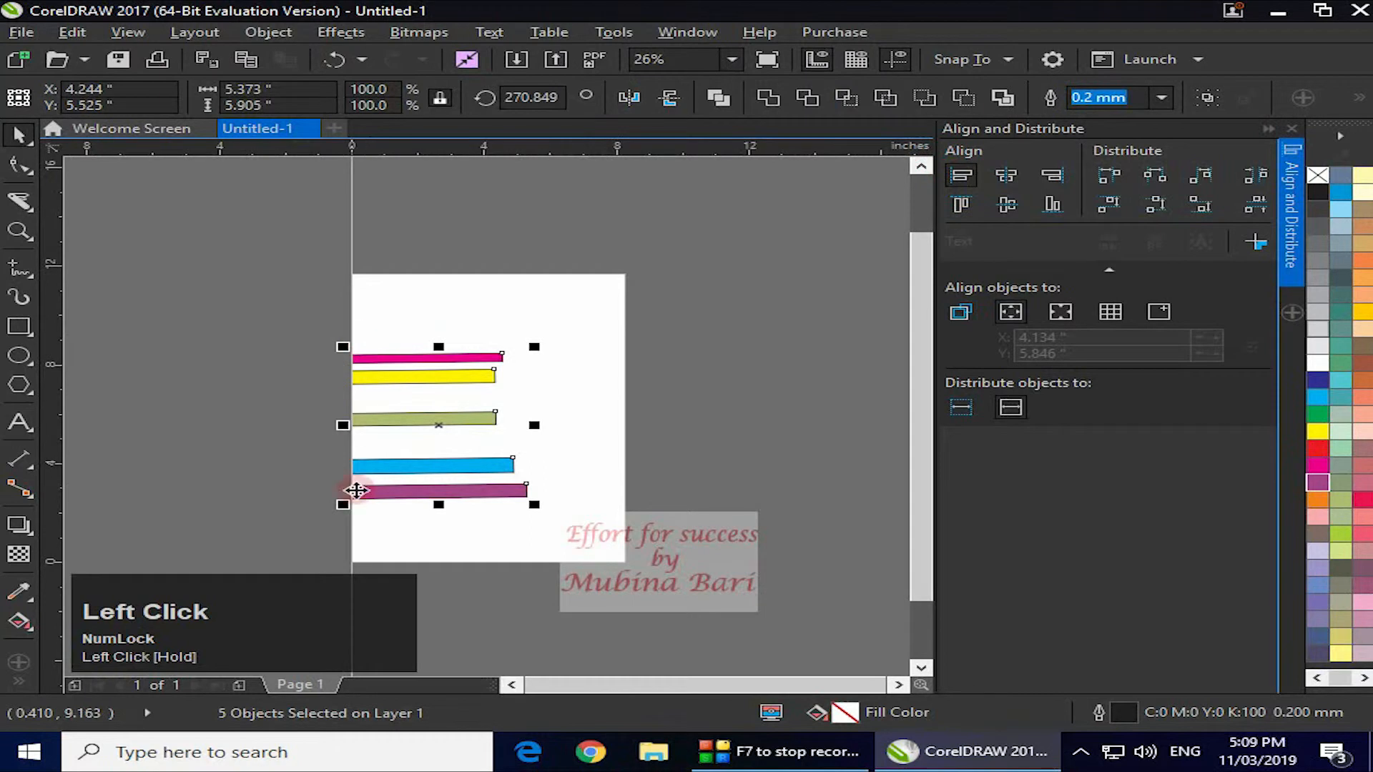
click(1063, 183)
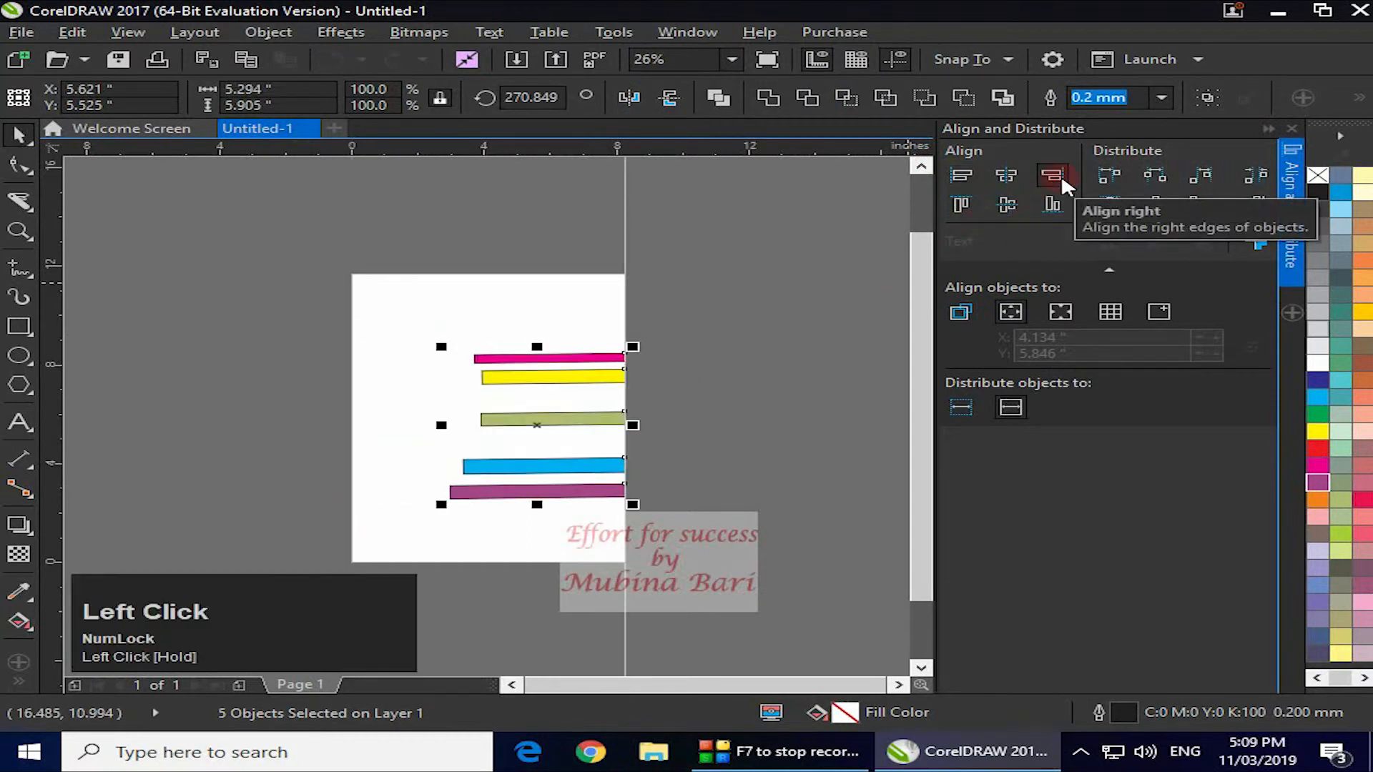
click(1006, 177)
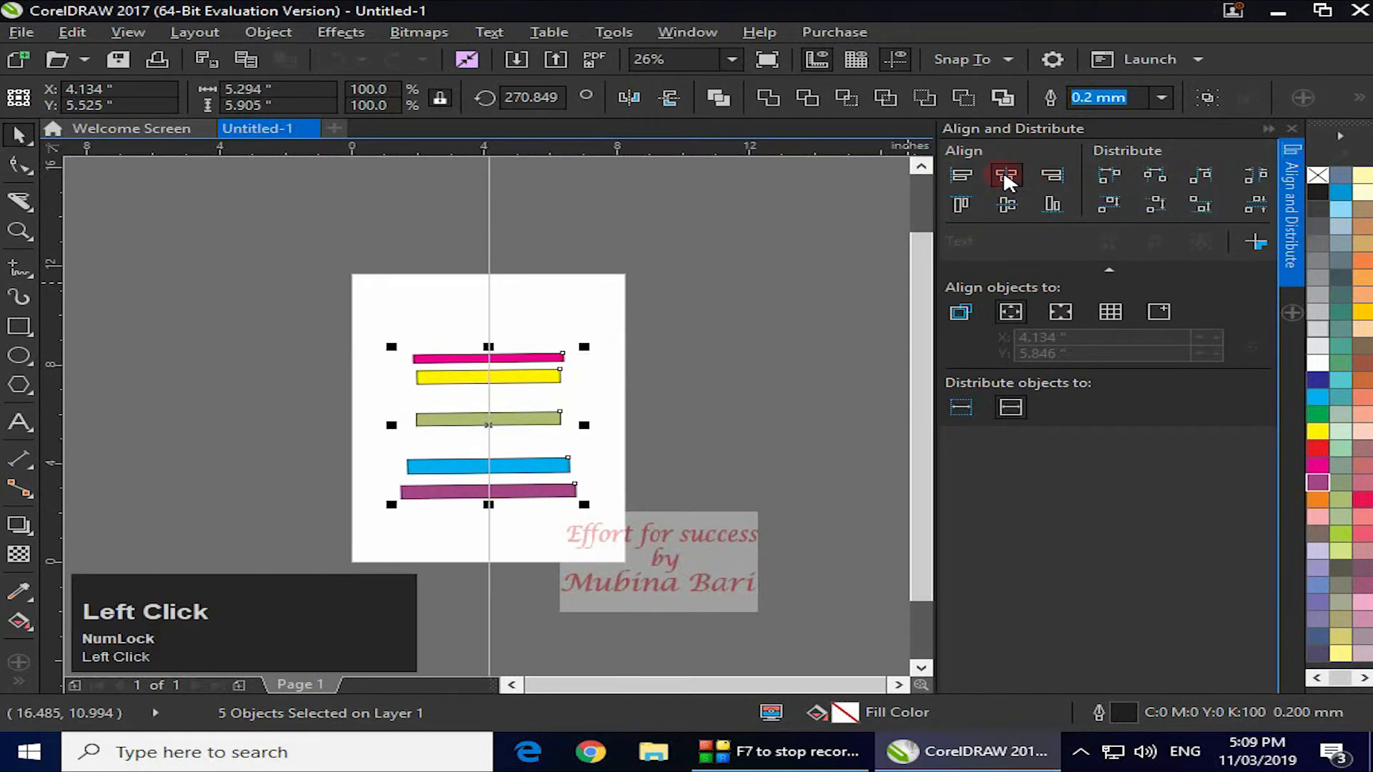
Step: Try aligning the five horizontal bars with one another by left edges, right edges and horizontal centers
key(c)
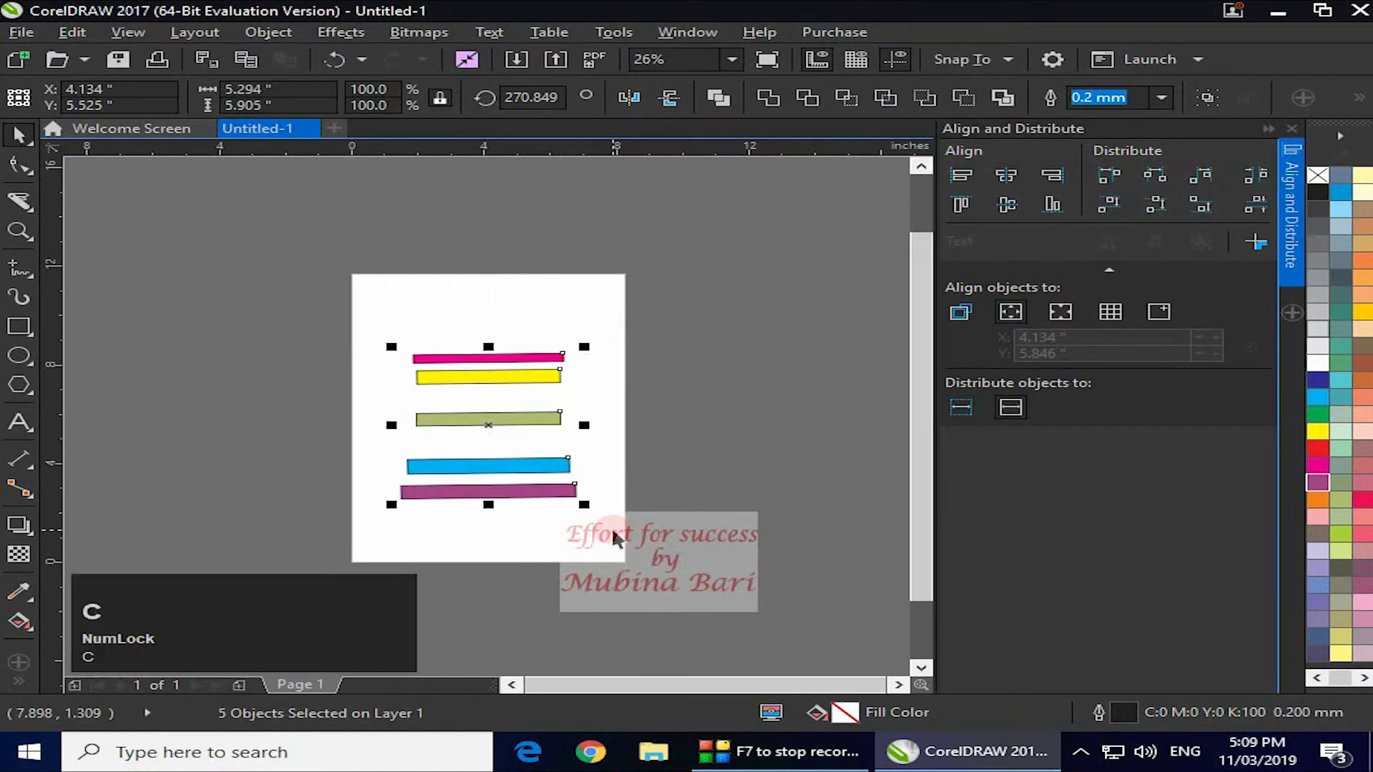
key(ctrl+z)
click(822, 362)
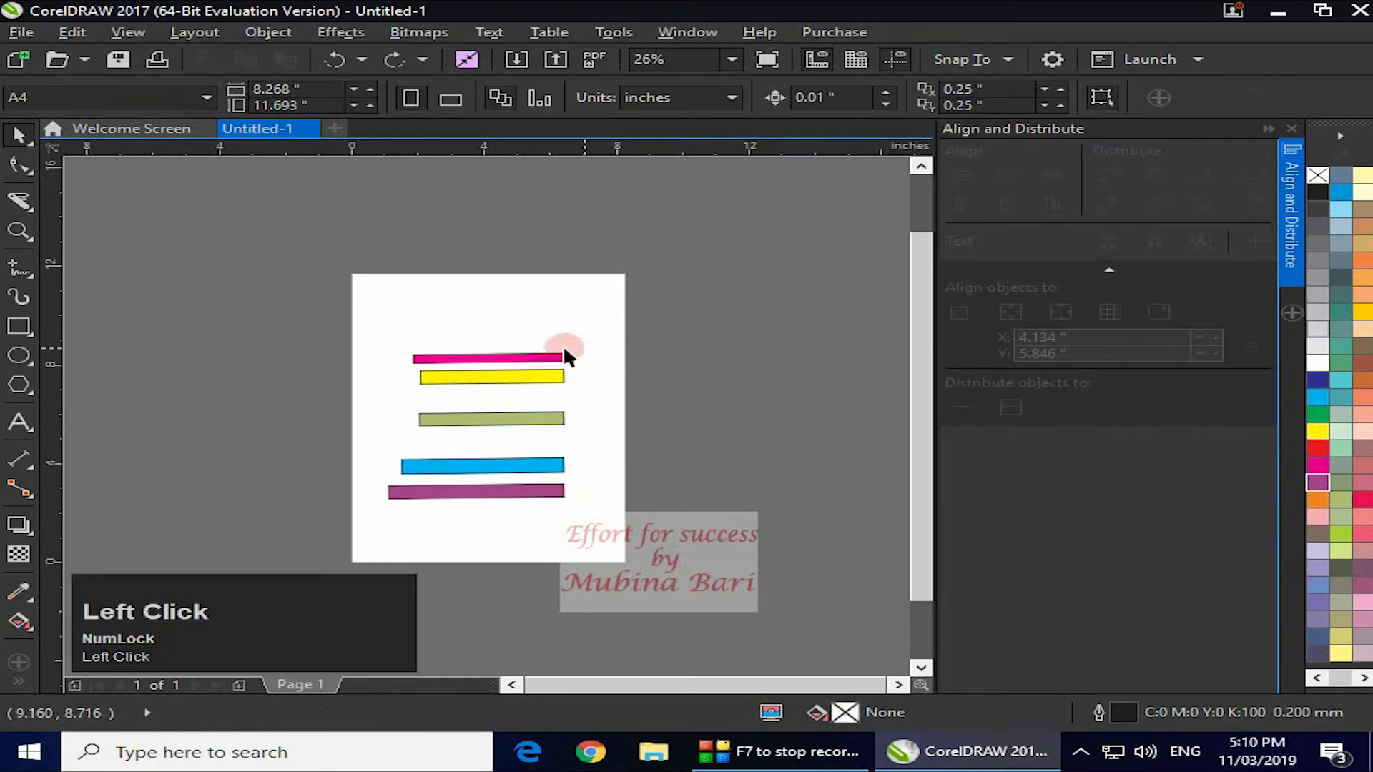
drag(368, 318, 591, 540)
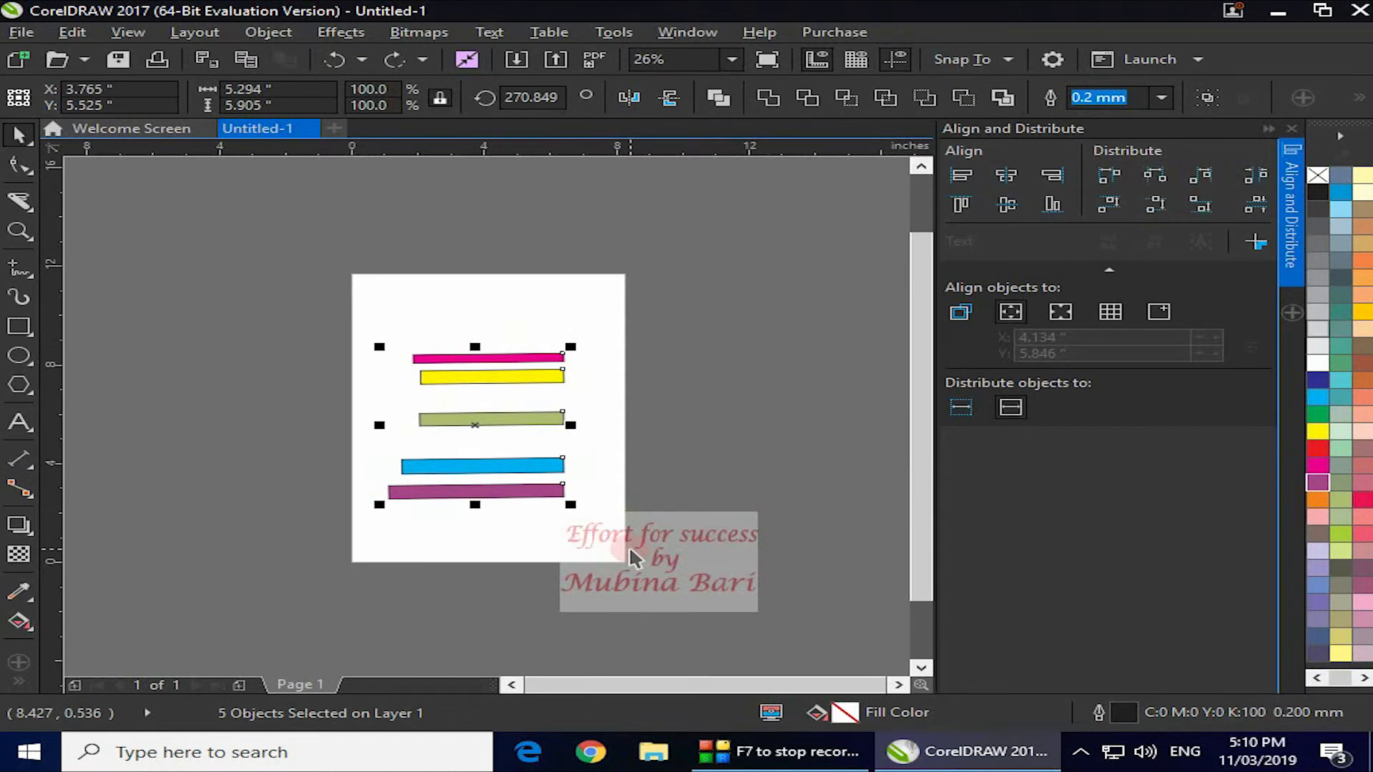
key(l)
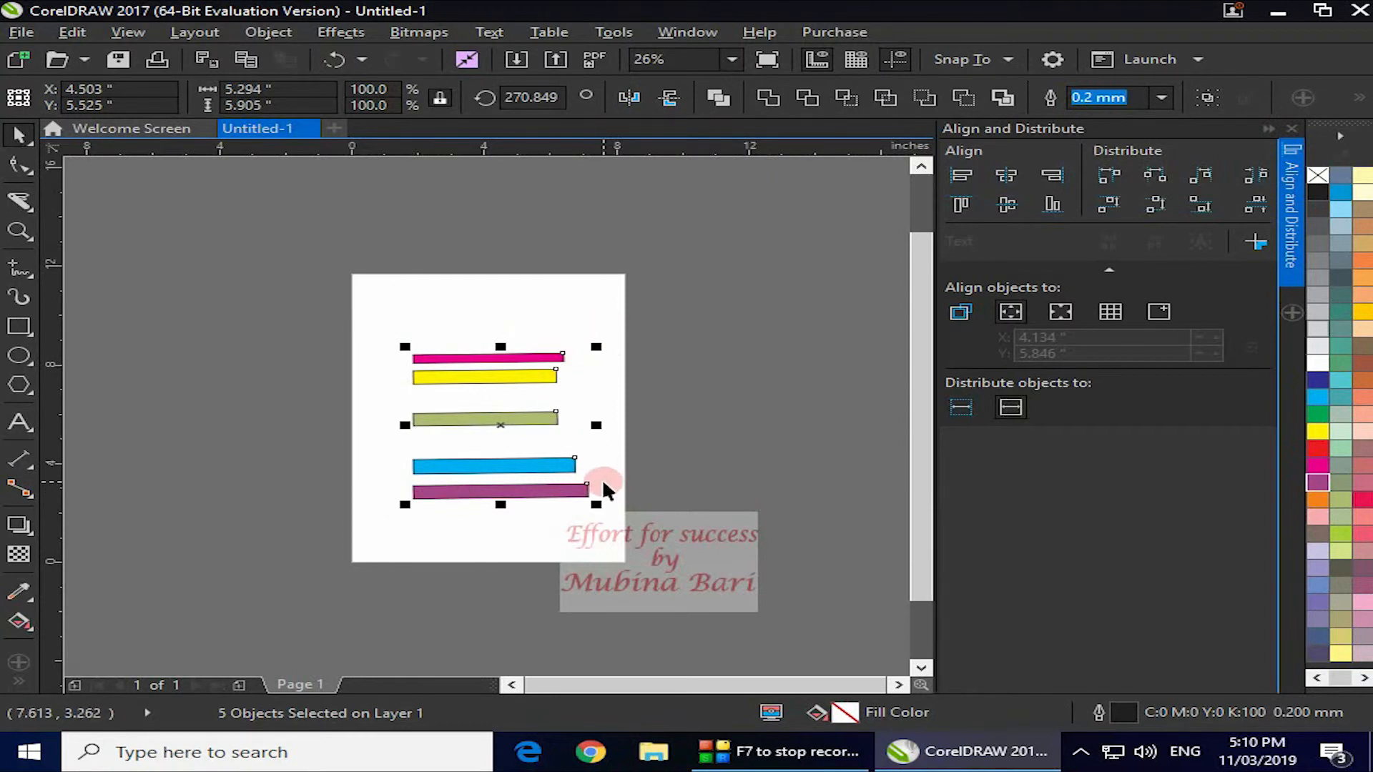
key(r)
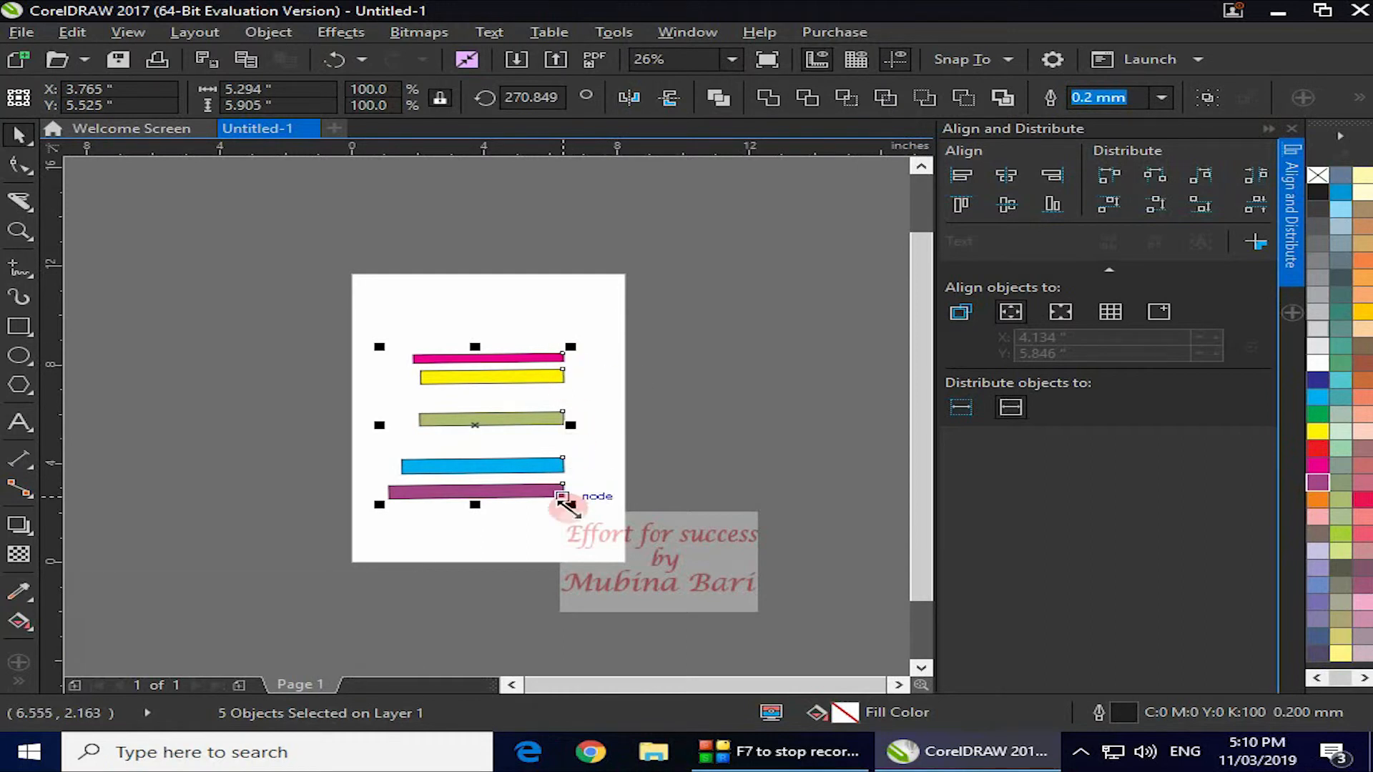
key(c)
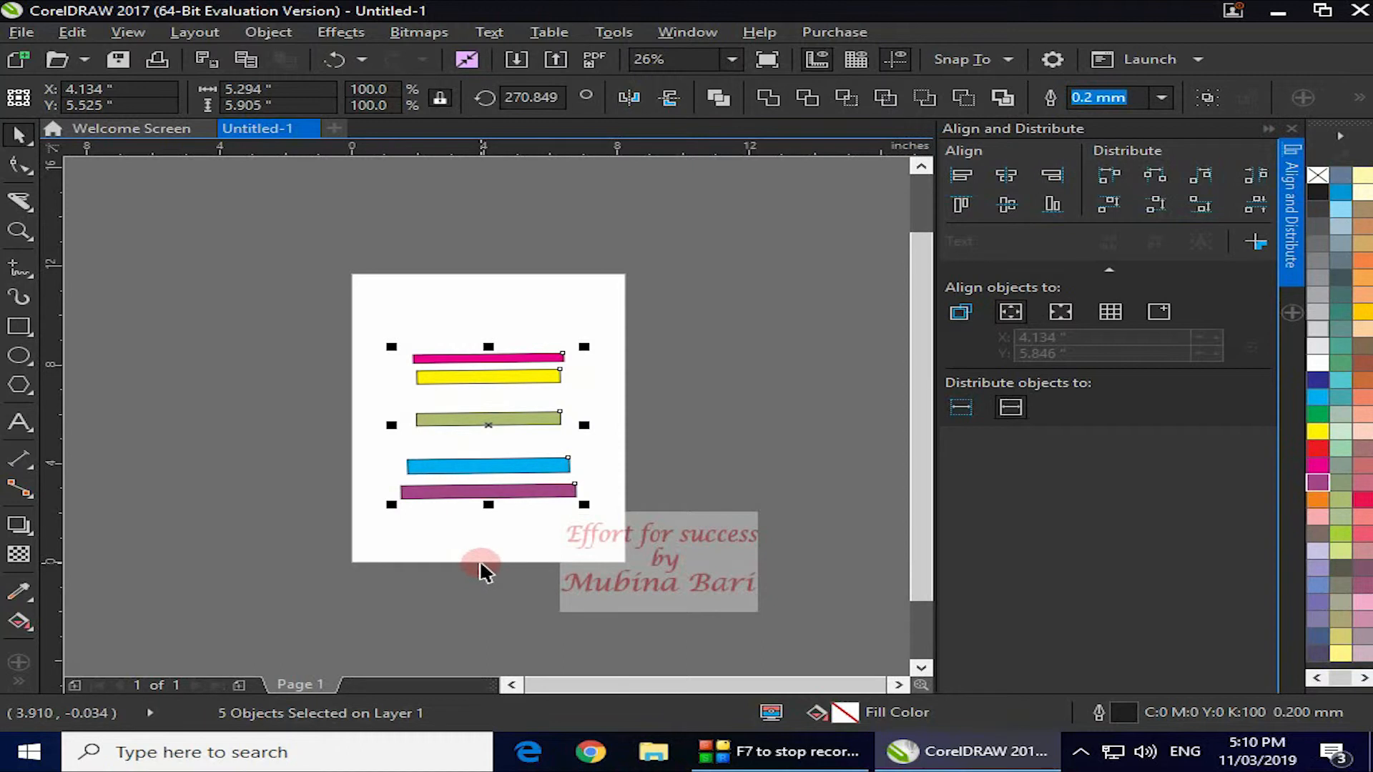
Step: Undo the alignments, the move and the rotation to restore the original unaligned vertical bars
key(ctrl)
key(ctrl+z)
key(ctrl+z)
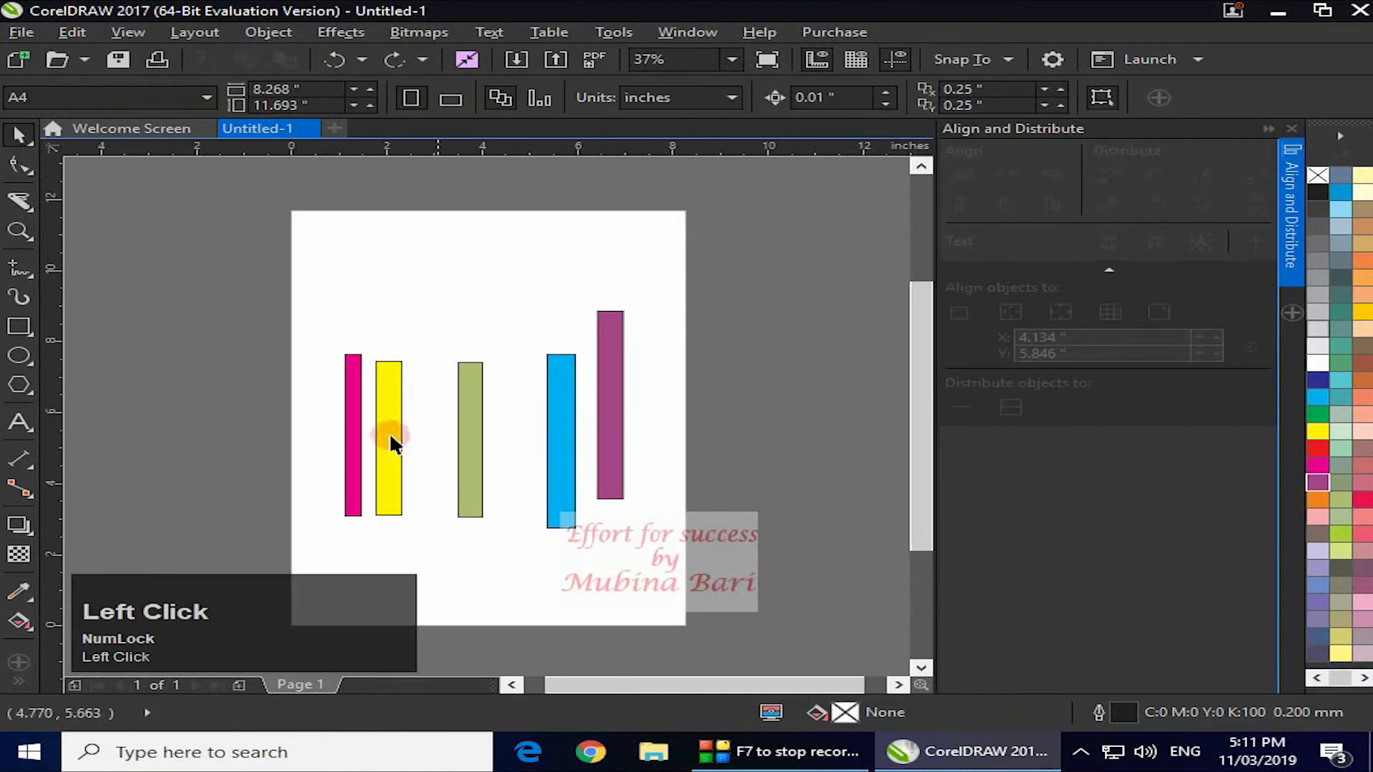
Step: Place vertical guidelines at the pink bar's outer left edge and the purple bar's outer right edge, the latter at about 6.961"
drag(319, 300, 679, 537)
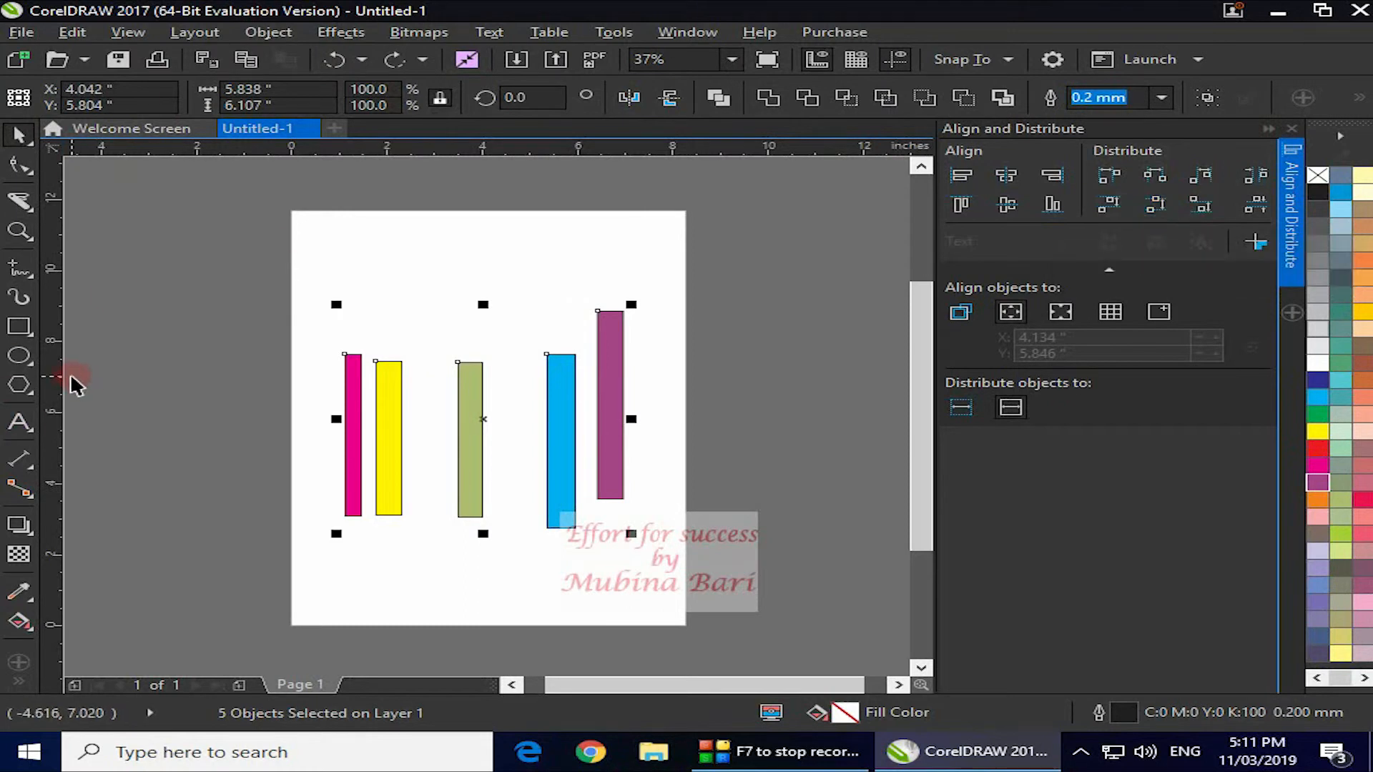
drag(63, 384, 344, 481)
drag(68, 389, 626, 491)
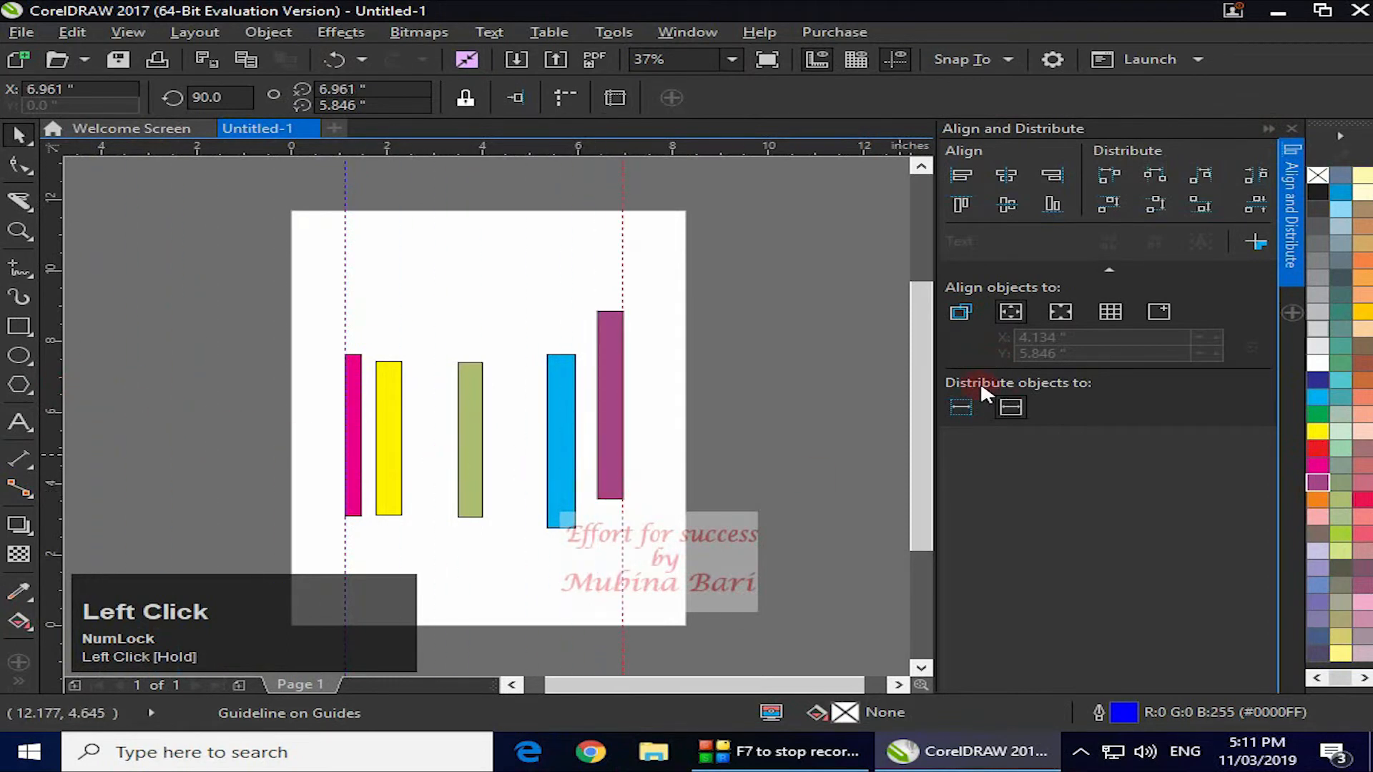
Step: Compare the Extent of page and Extent of selection distribution options, and set distribution to Extent of selection
click(1028, 409)
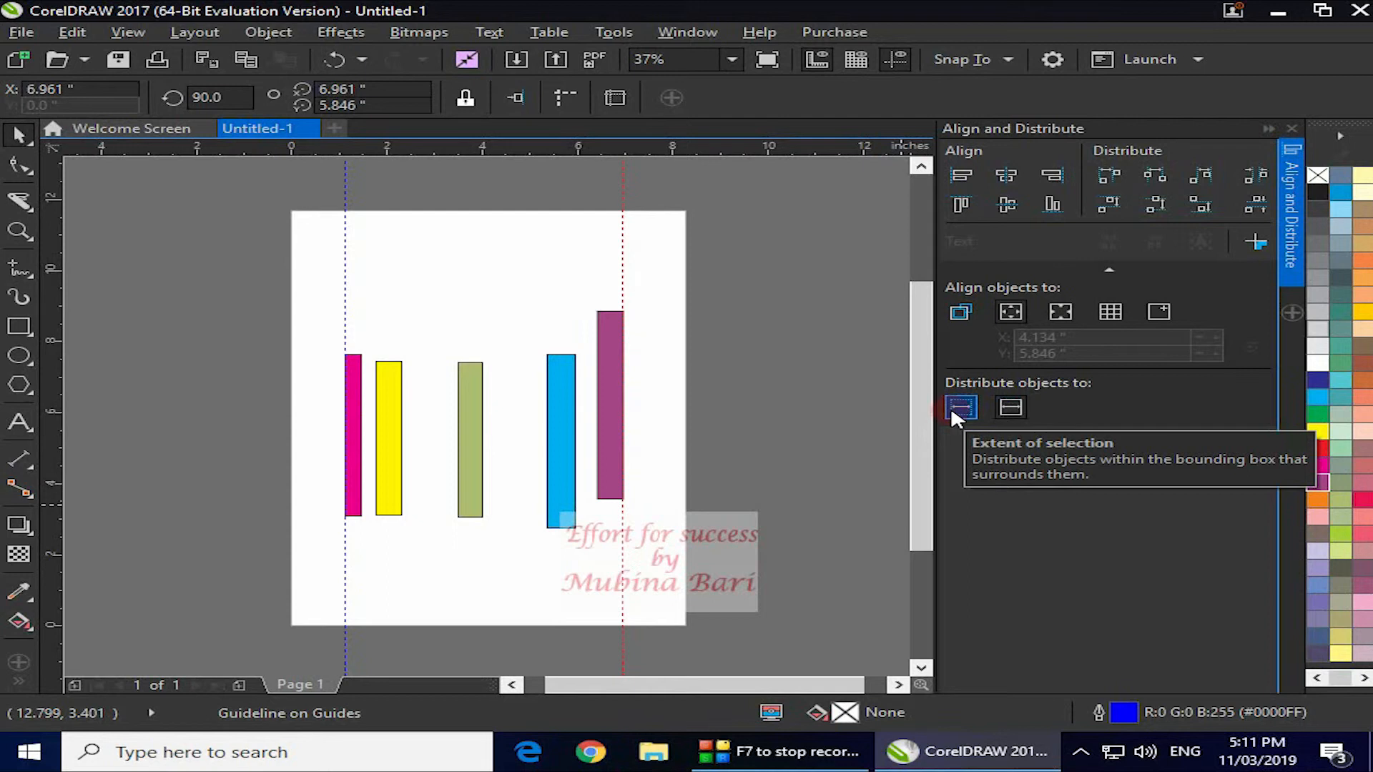
click(999, 411)
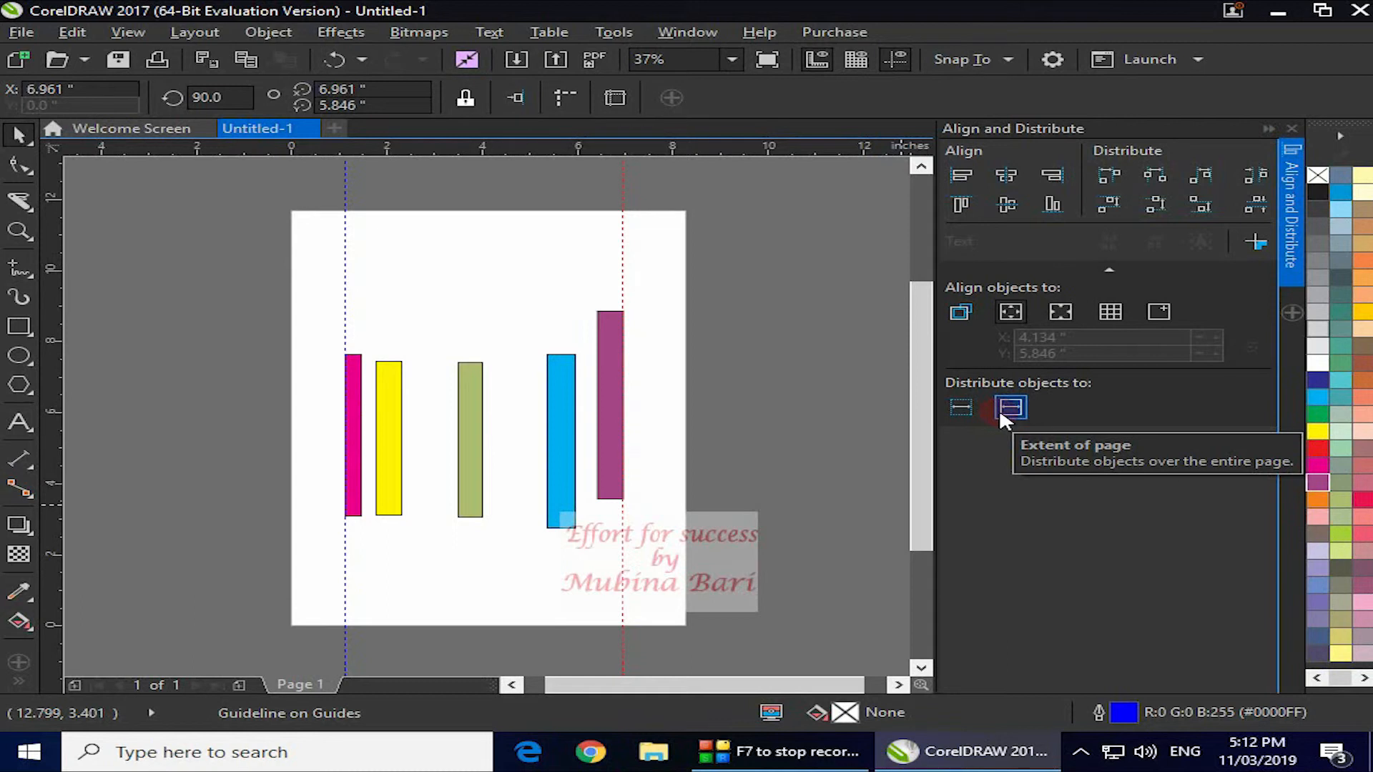
click(962, 409)
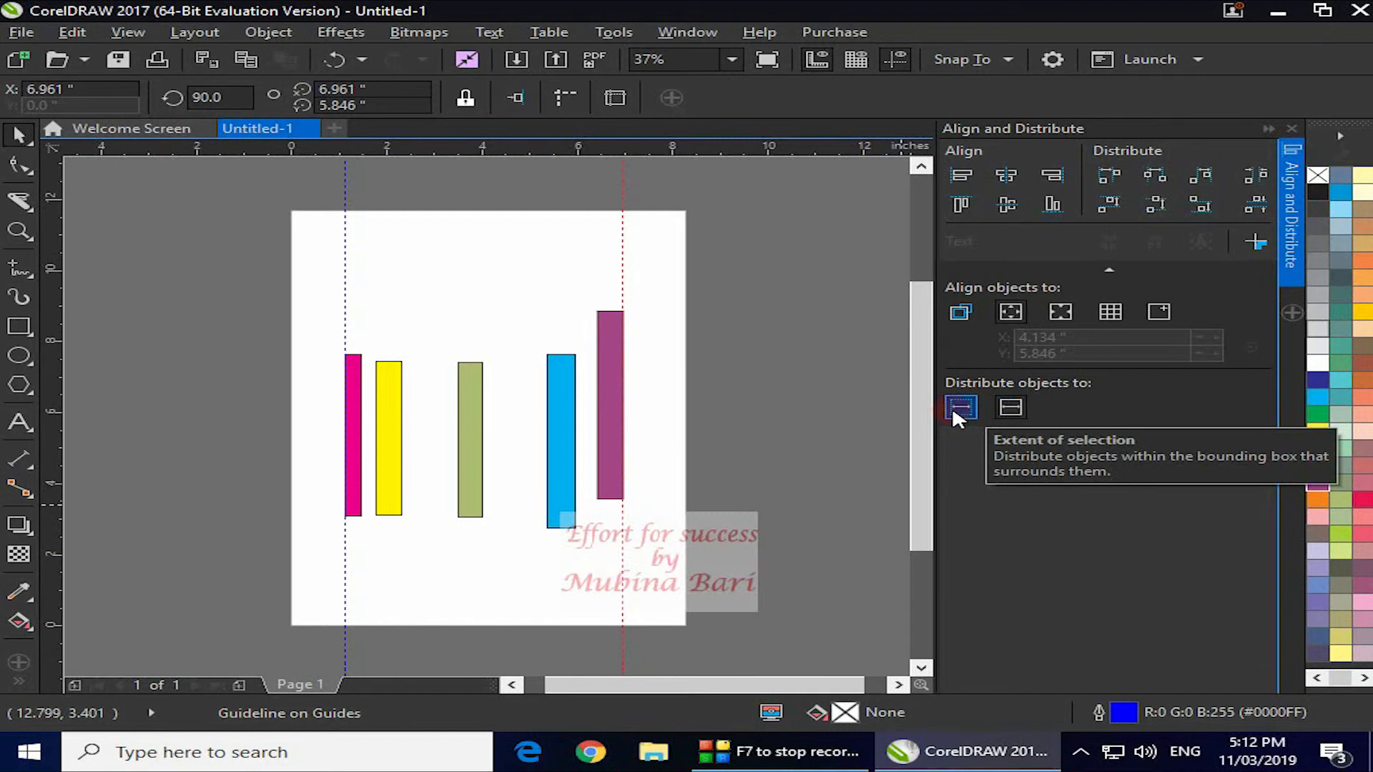
click(951, 406)
click(1062, 151)
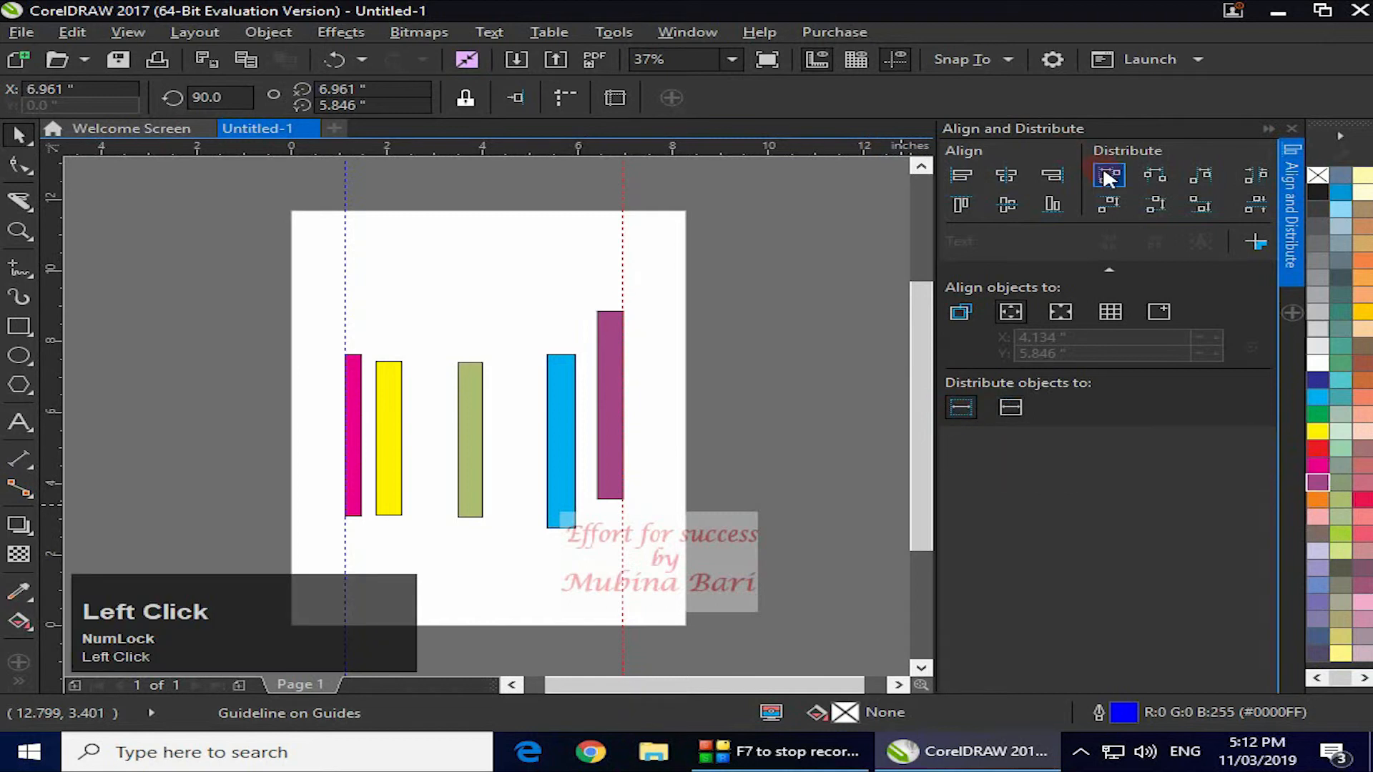
Step: Try distributing the five vertical bars by their horizontal centers within the selection's extent, undoing the distribution each time
click(1252, 183)
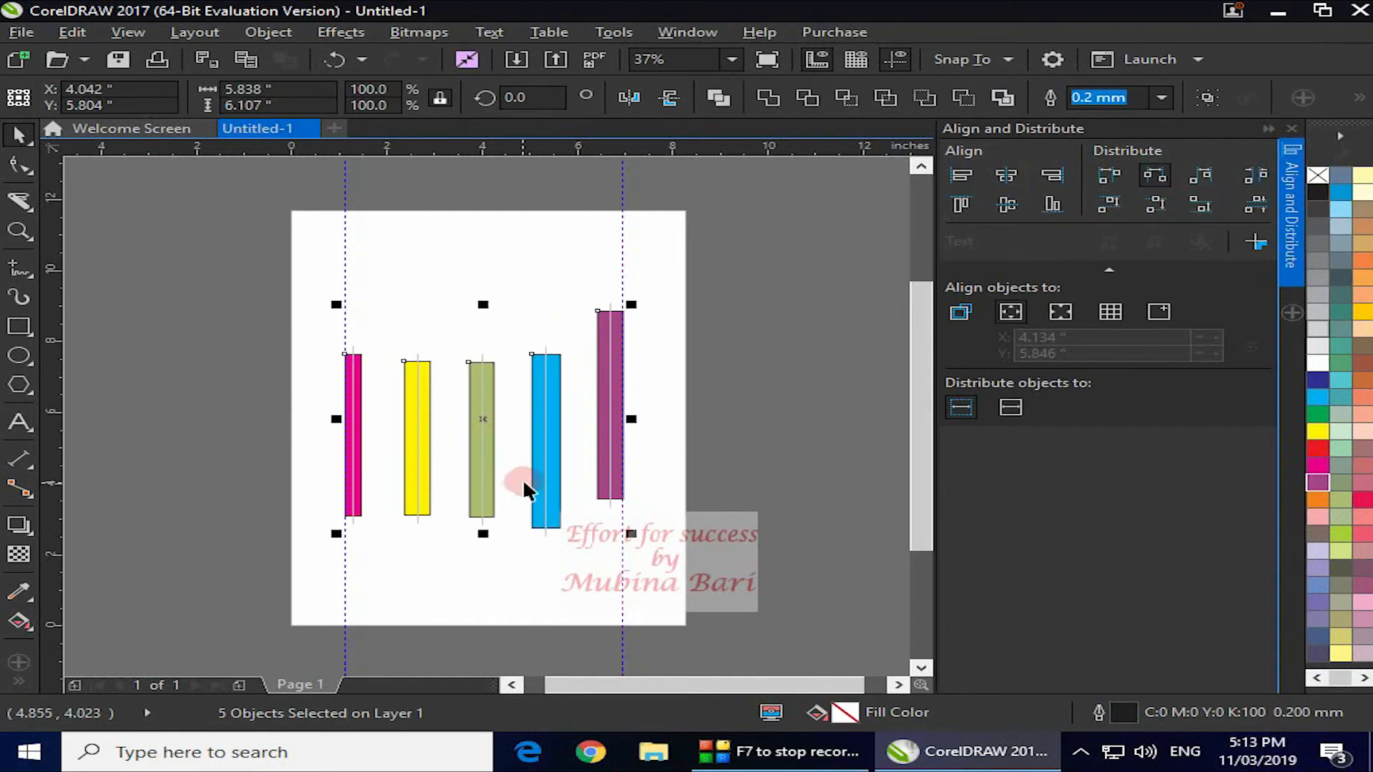
click(876, 404)
key(ctrl+z)
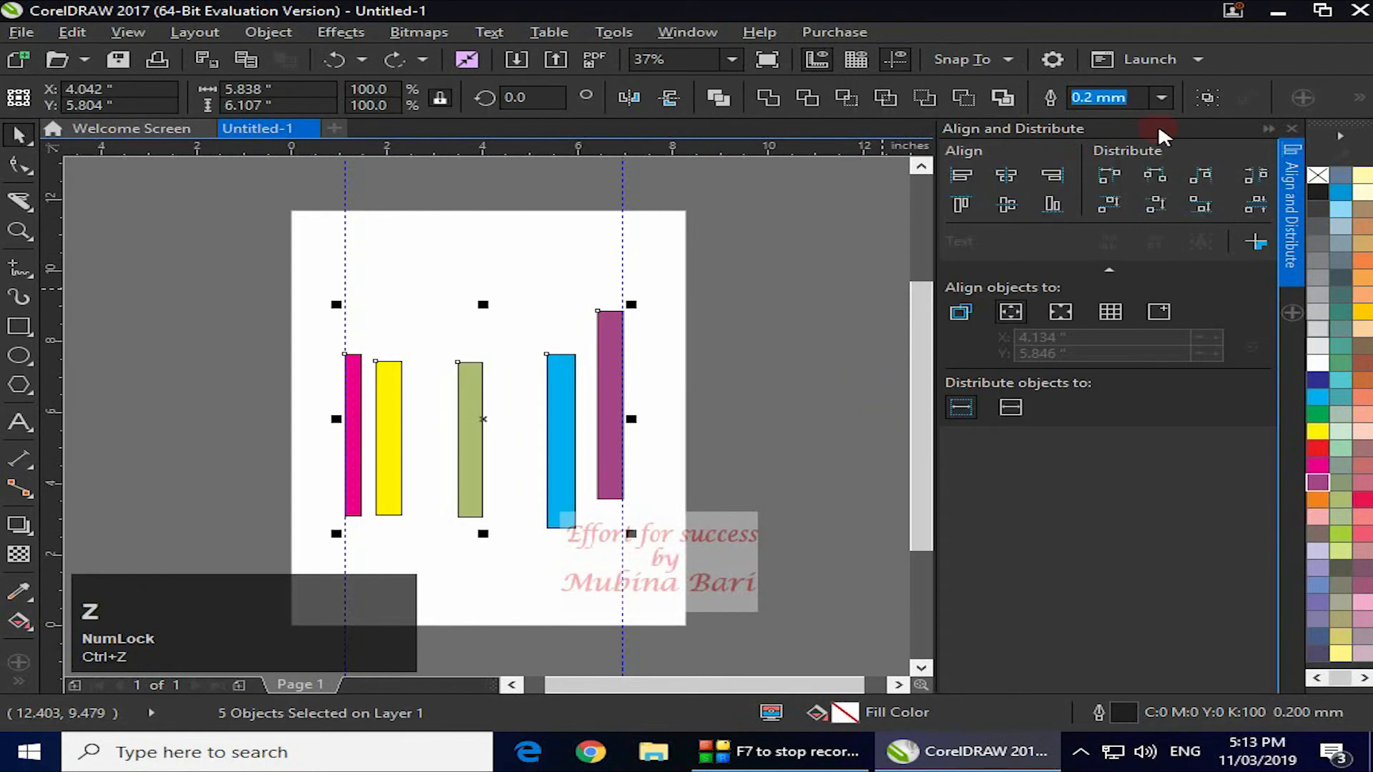
click(1154, 177)
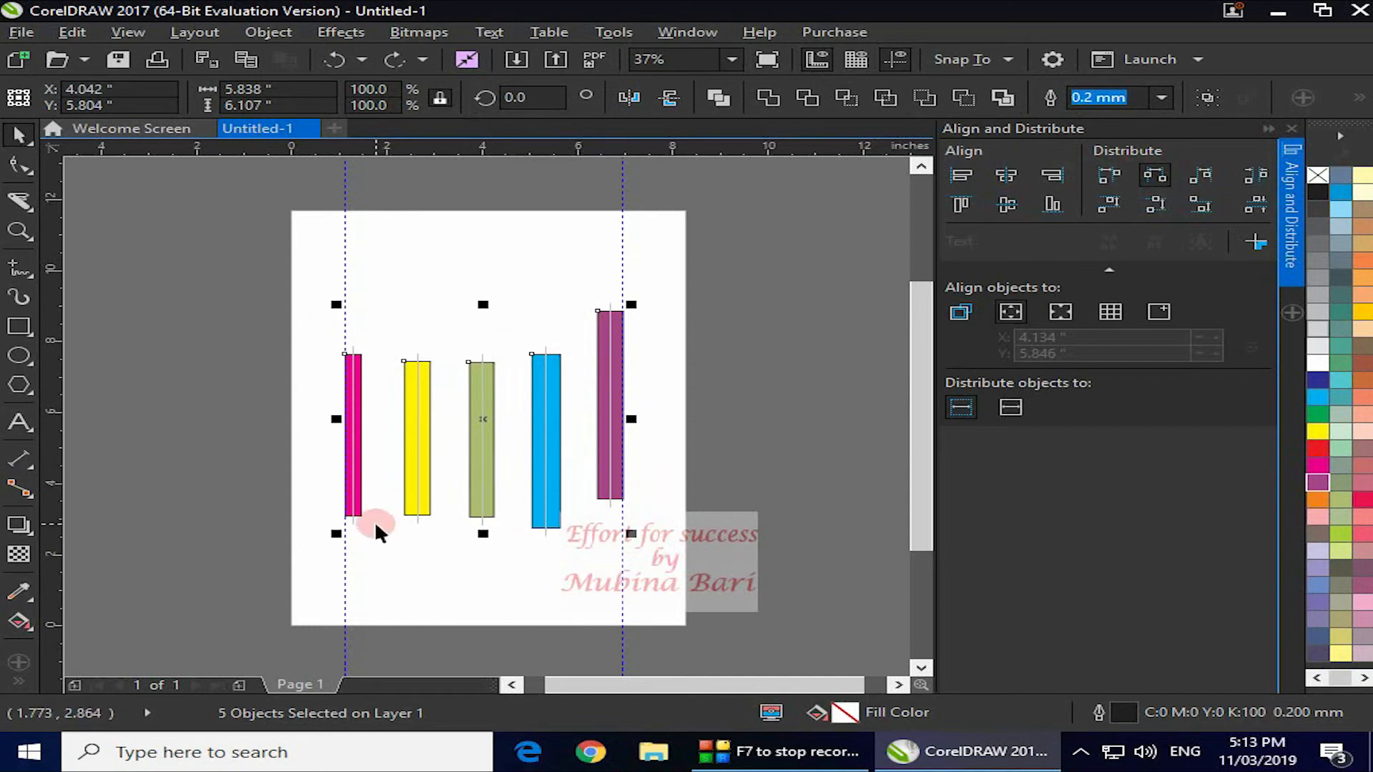
key(ctrl+z)
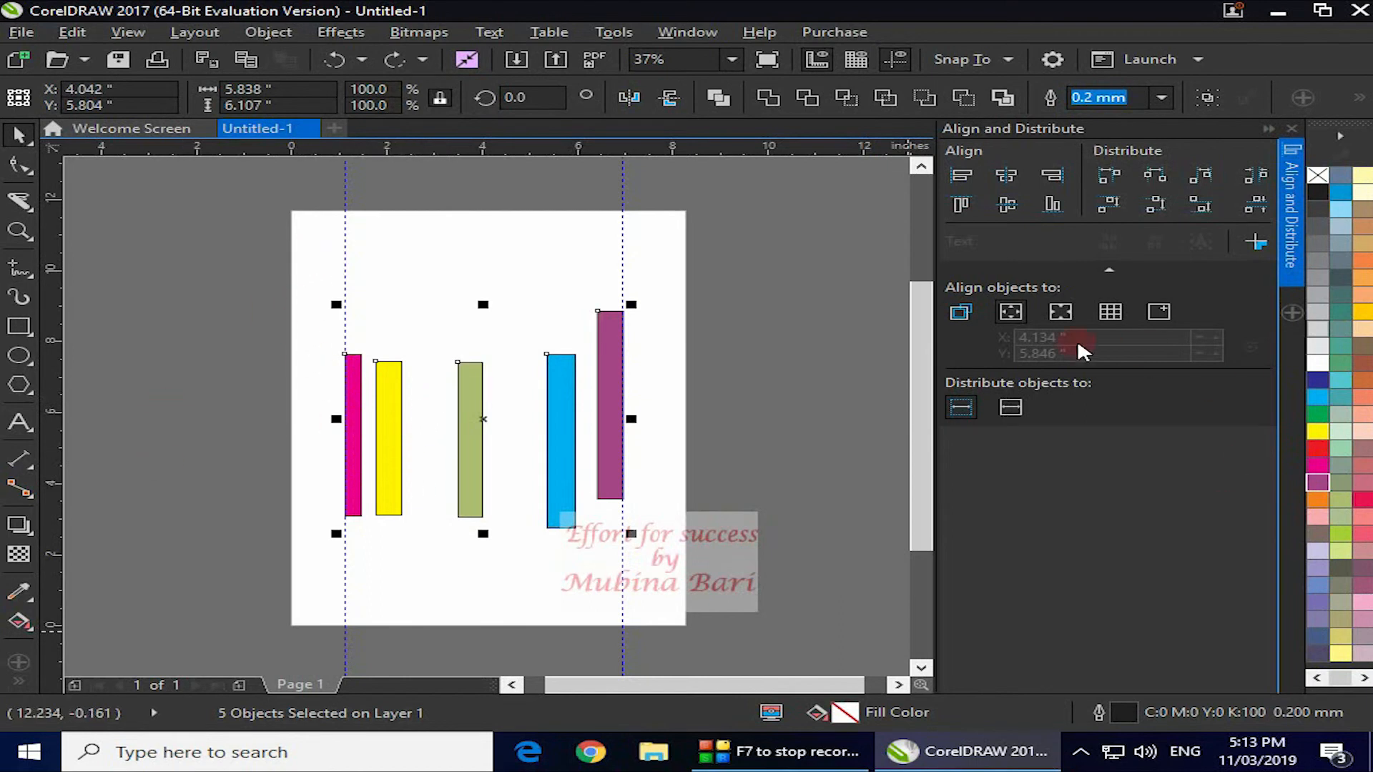
Step: Set distribution to Extent of page and try spreading the vertical bars across it by centers, left edges, right edges and equal spacing
click(1011, 411)
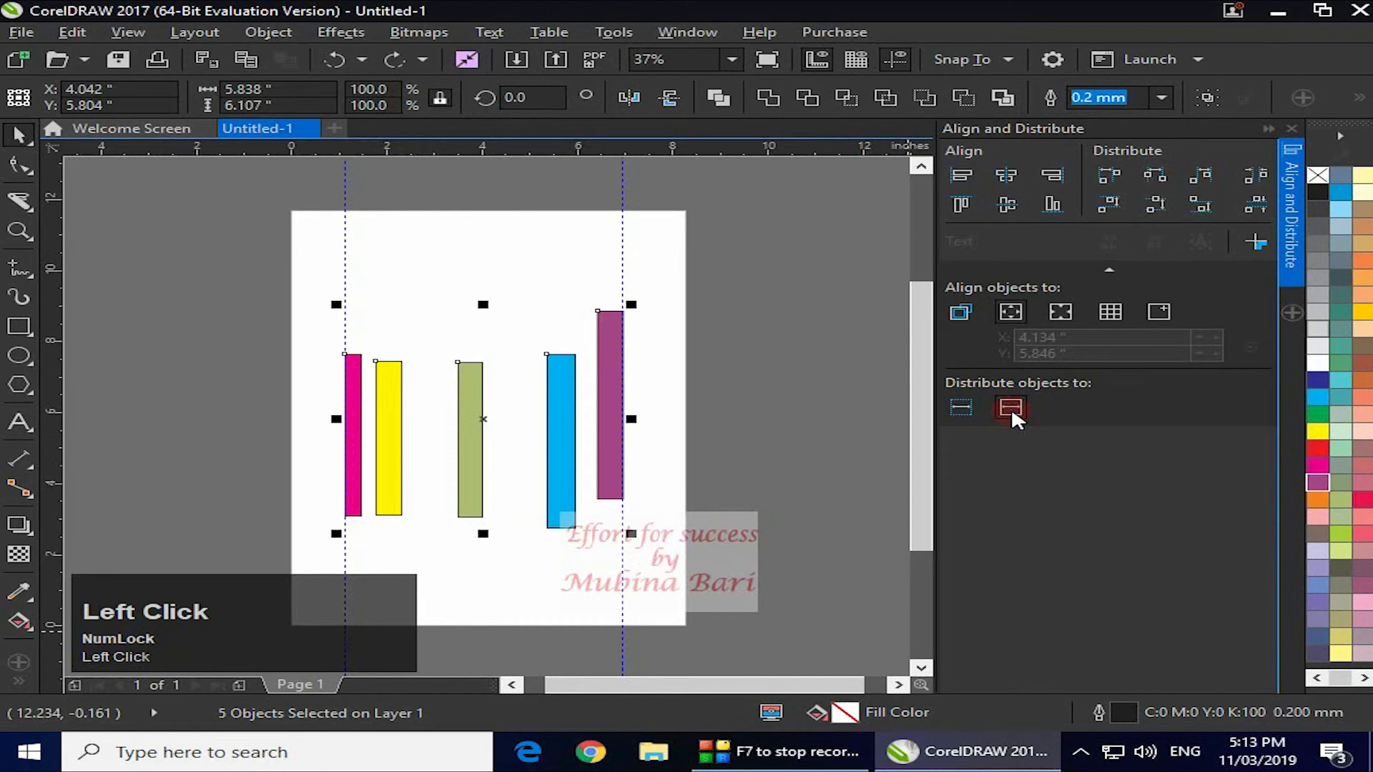
click(1153, 176)
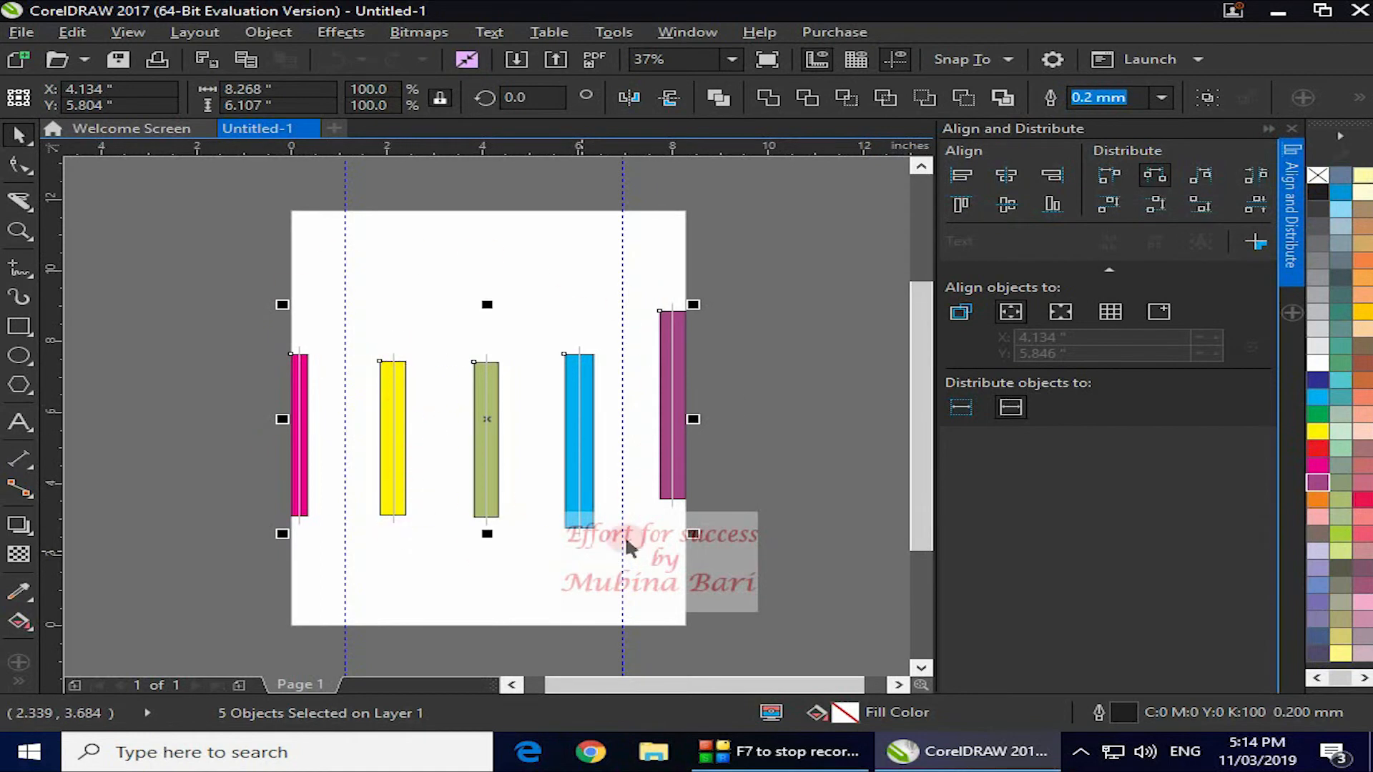
click(1110, 176)
drag(383, 357, 384, 359)
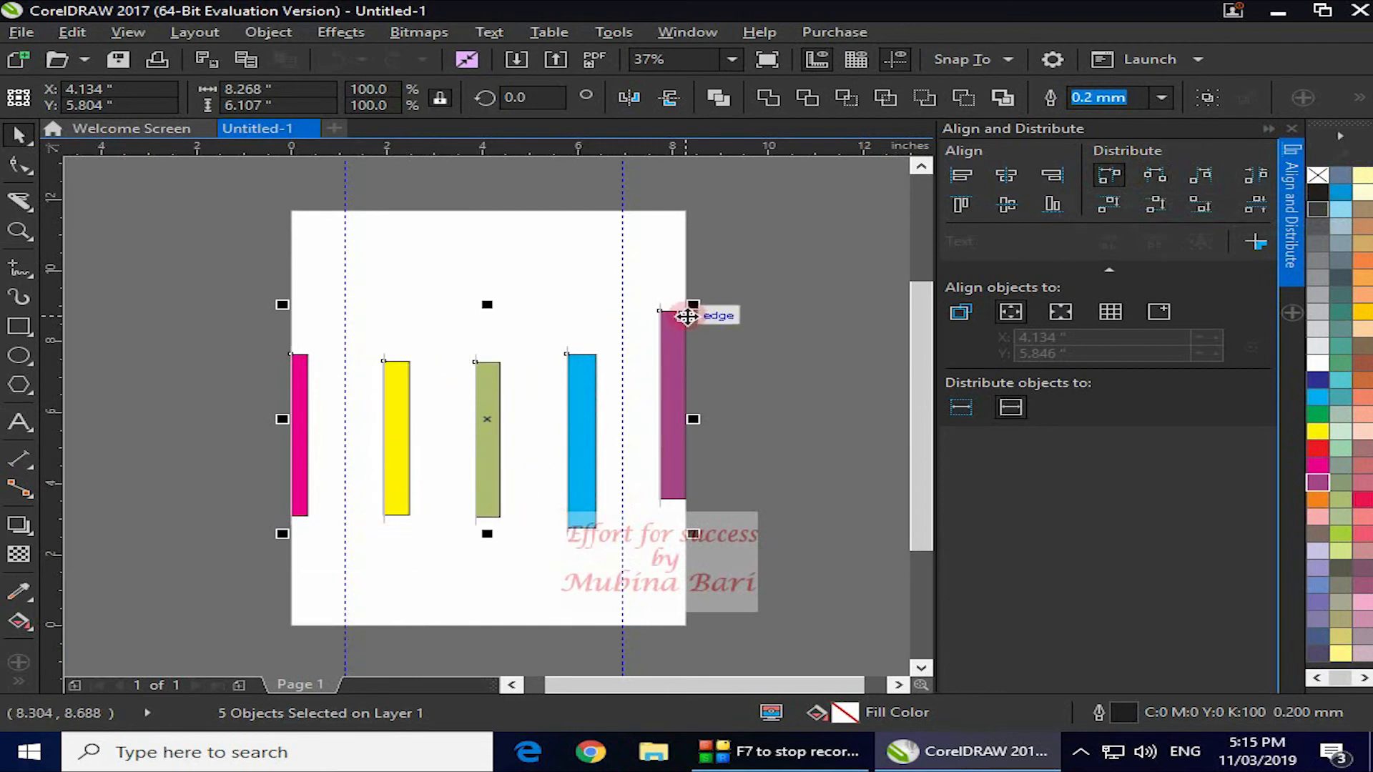
click(1215, 179)
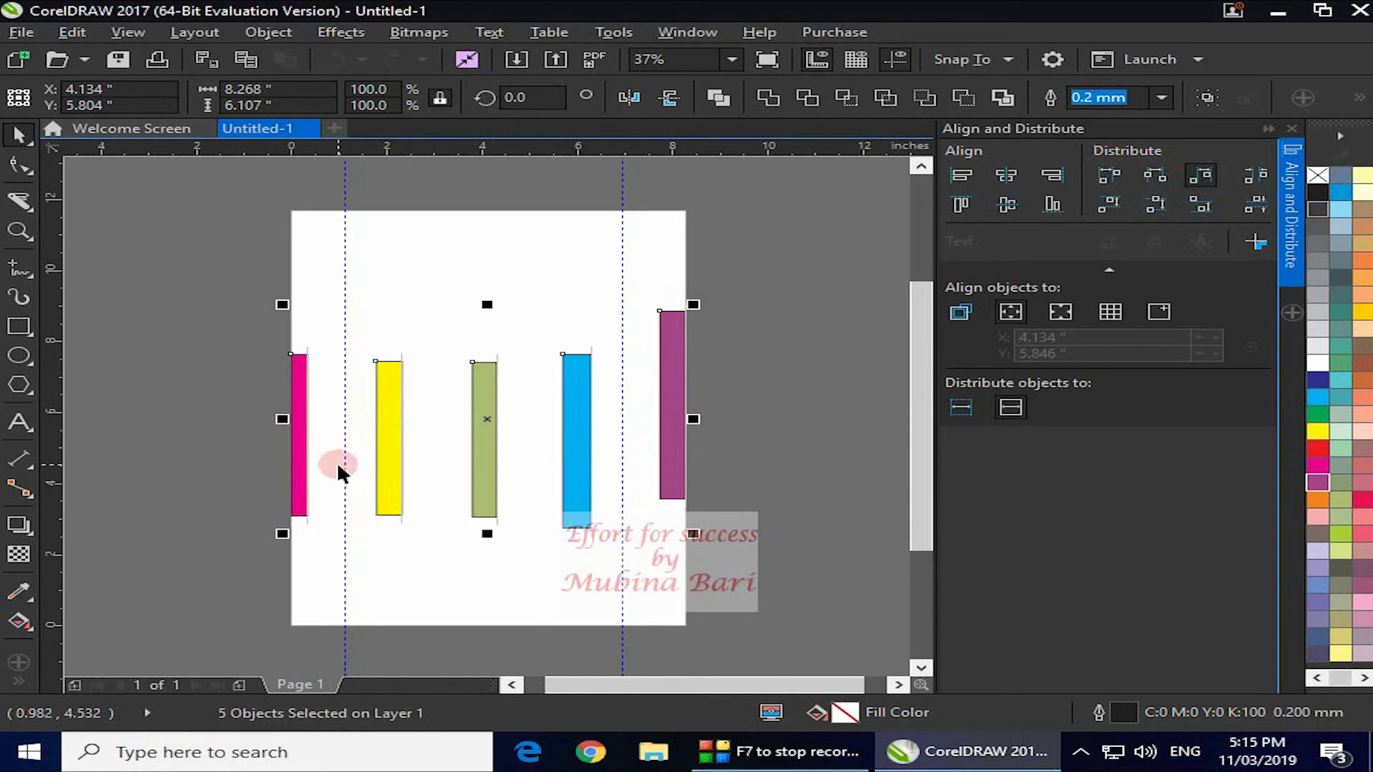
click(1260, 174)
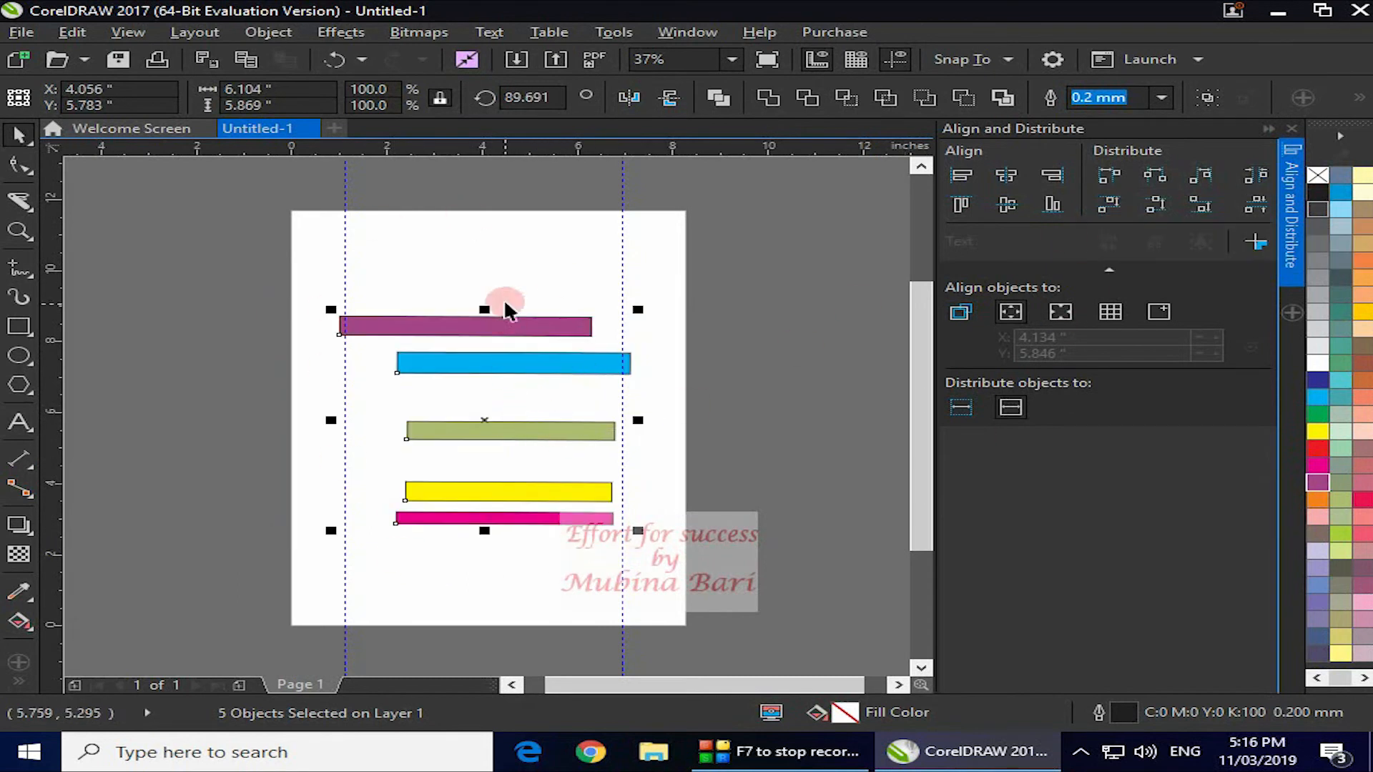
Step: Distribute the five horizontal bars over the page height by tops, centers, bottoms and finally equal spacing, and align them to the page's horizontal center
click(1105, 209)
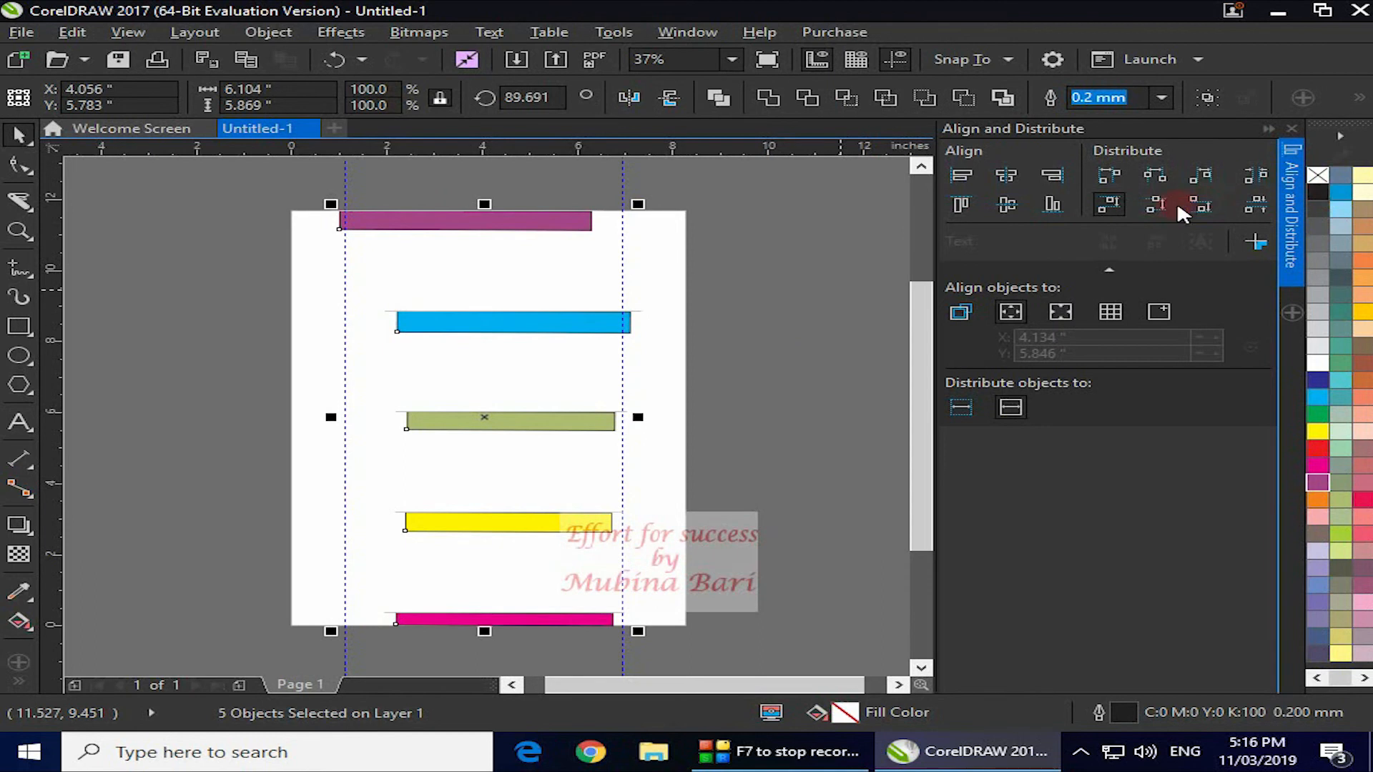
click(1156, 208)
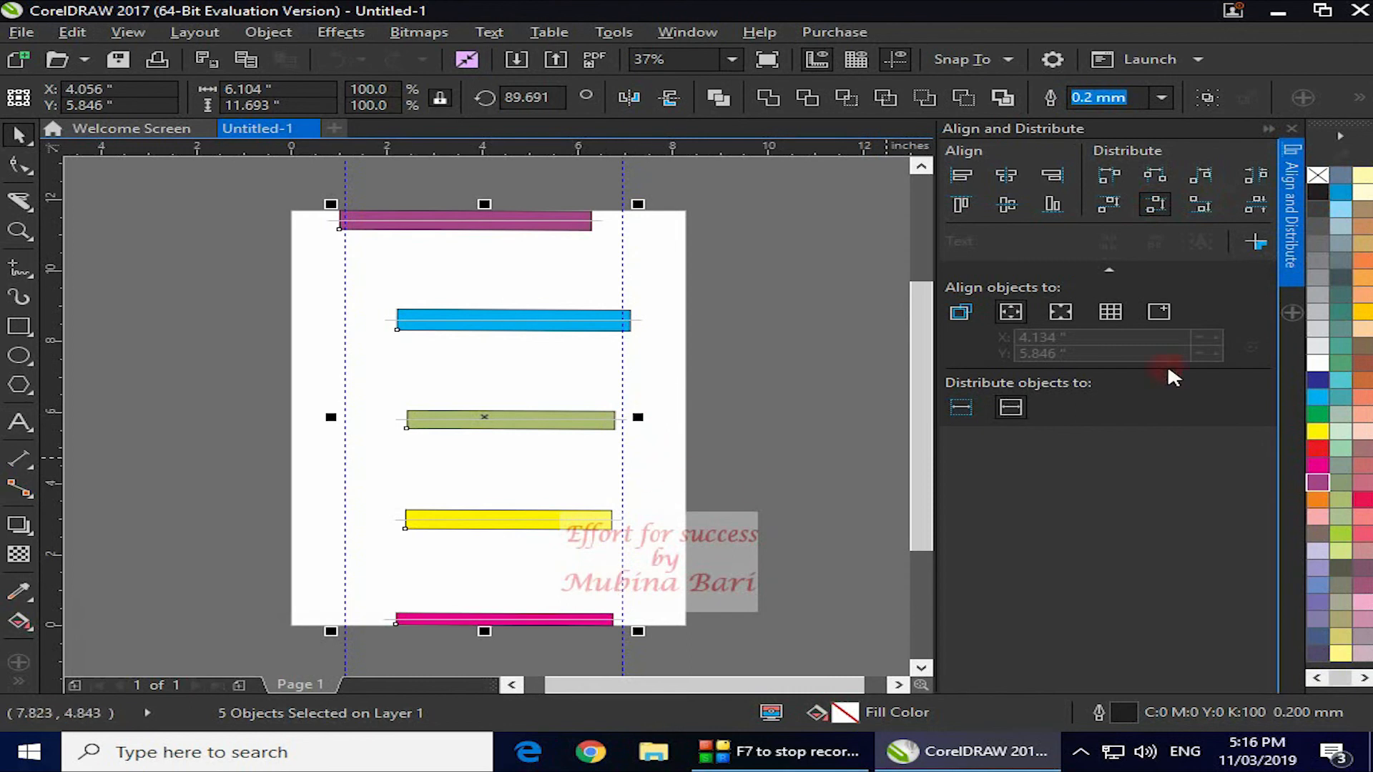
click(1200, 206)
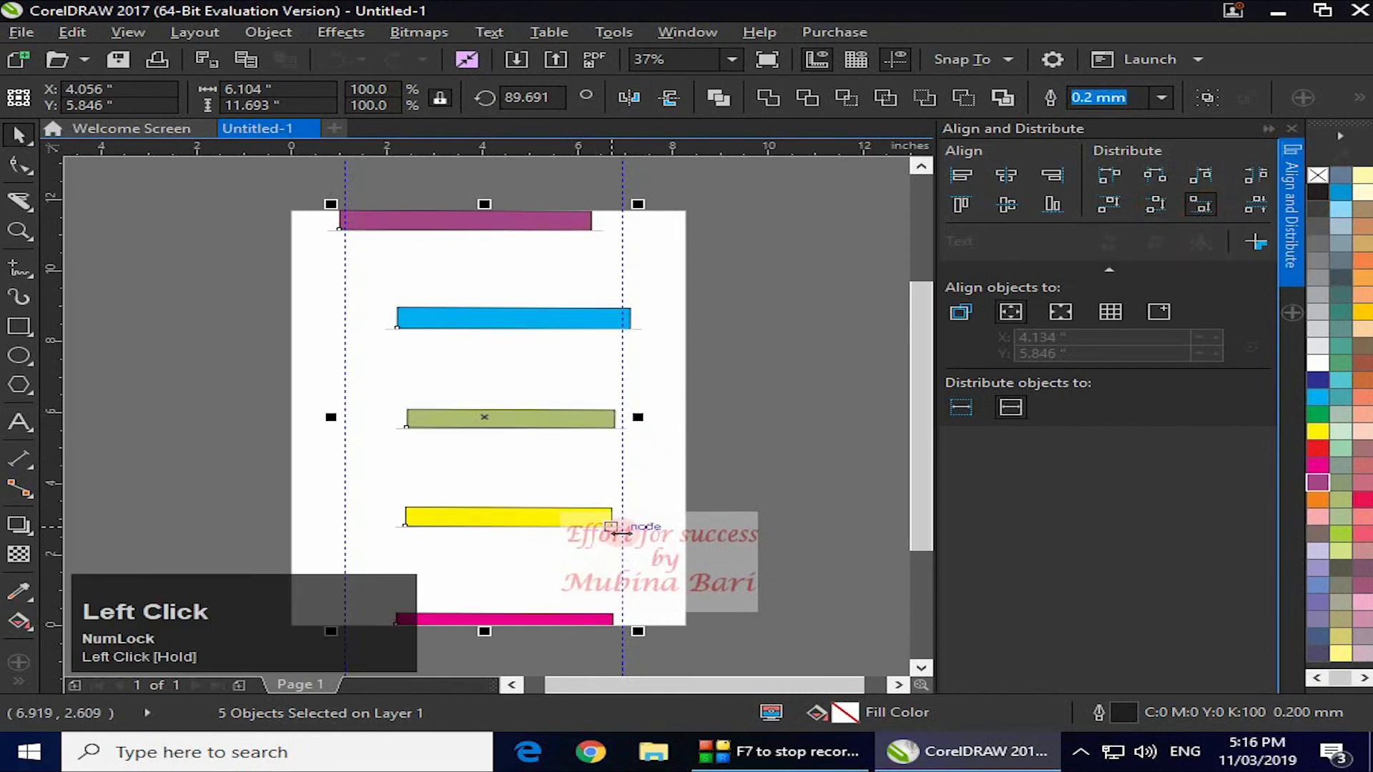
click(1255, 205)
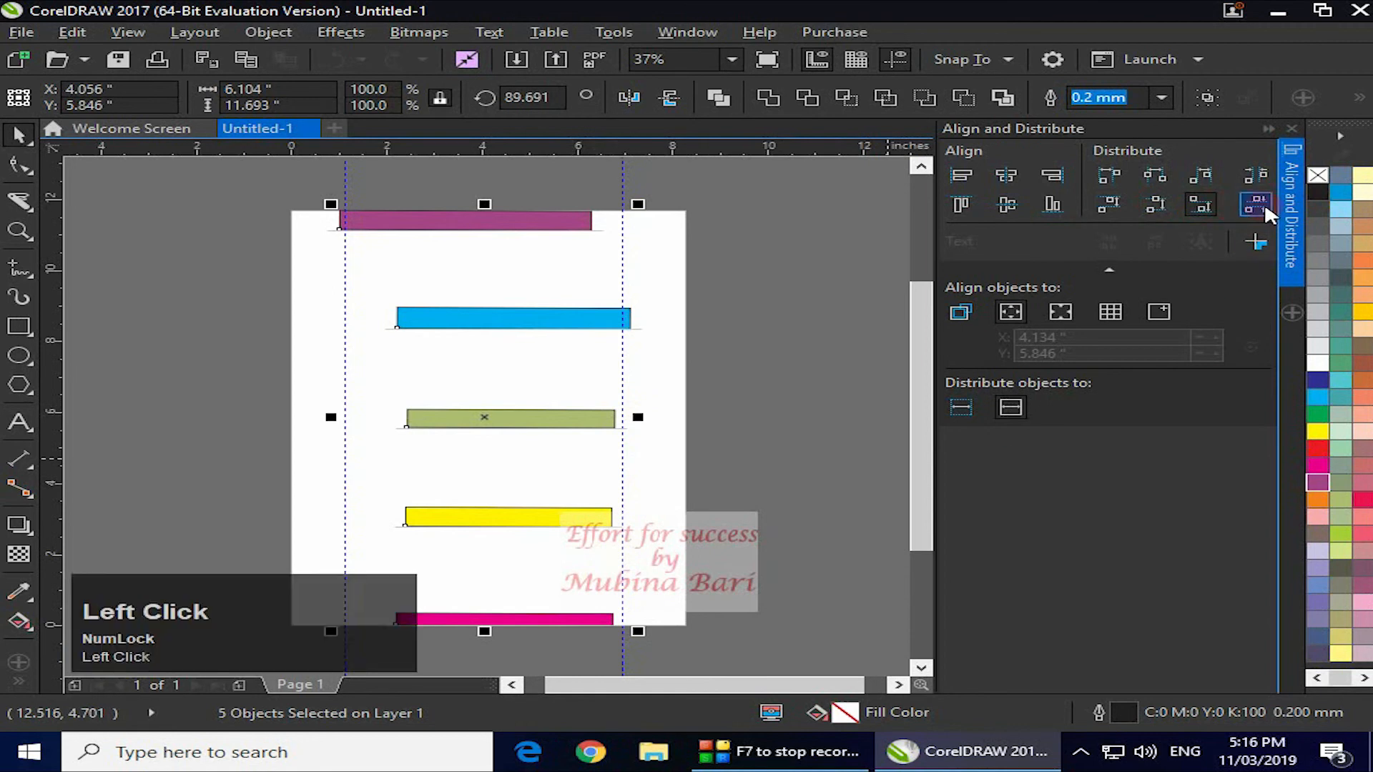
click(1267, 212)
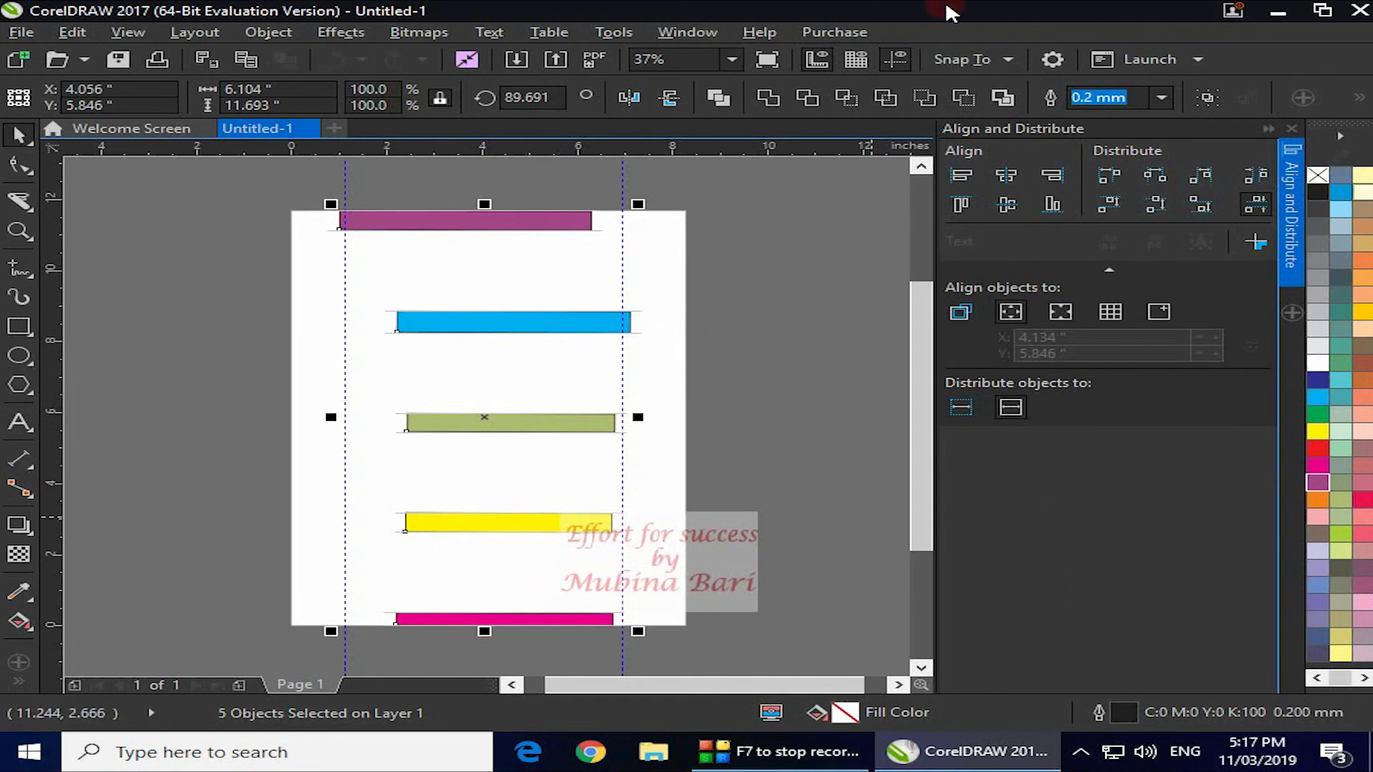
click(1010, 175)
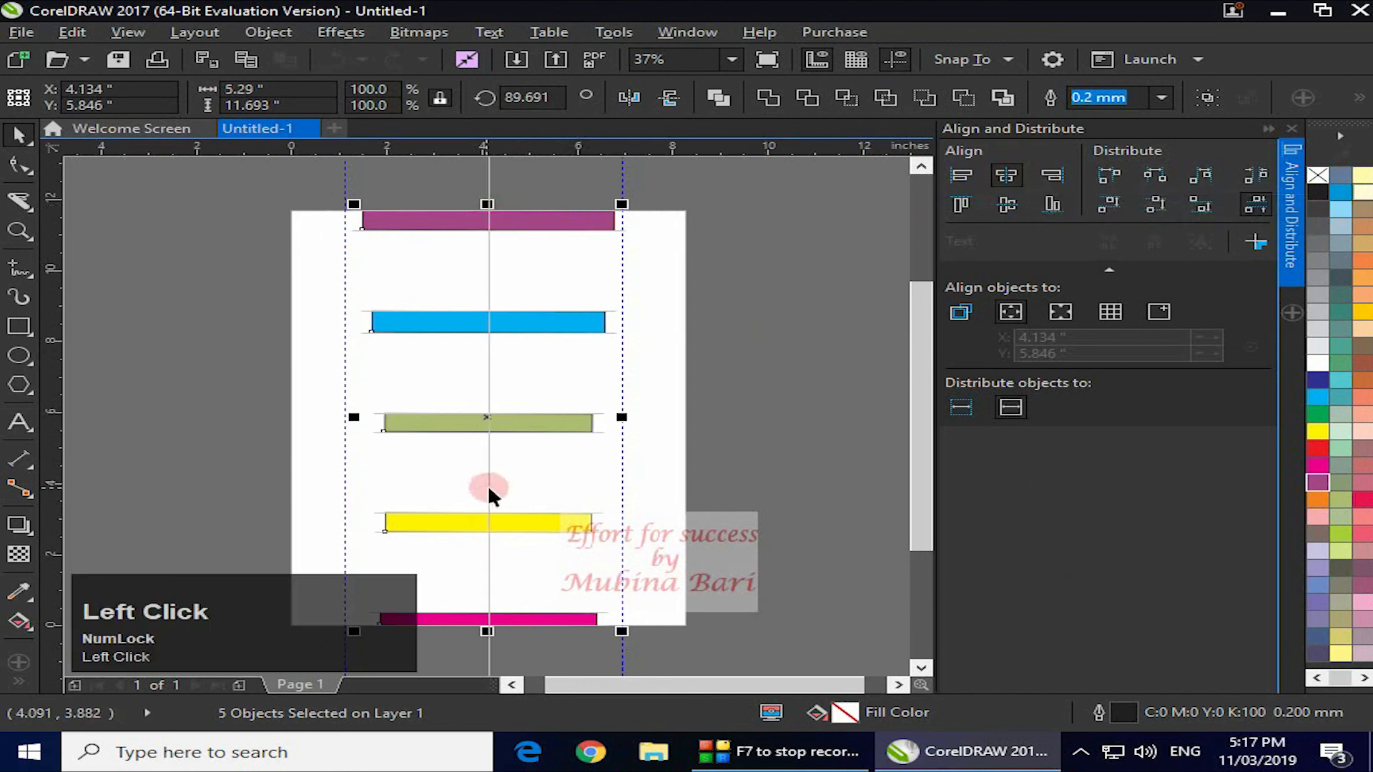